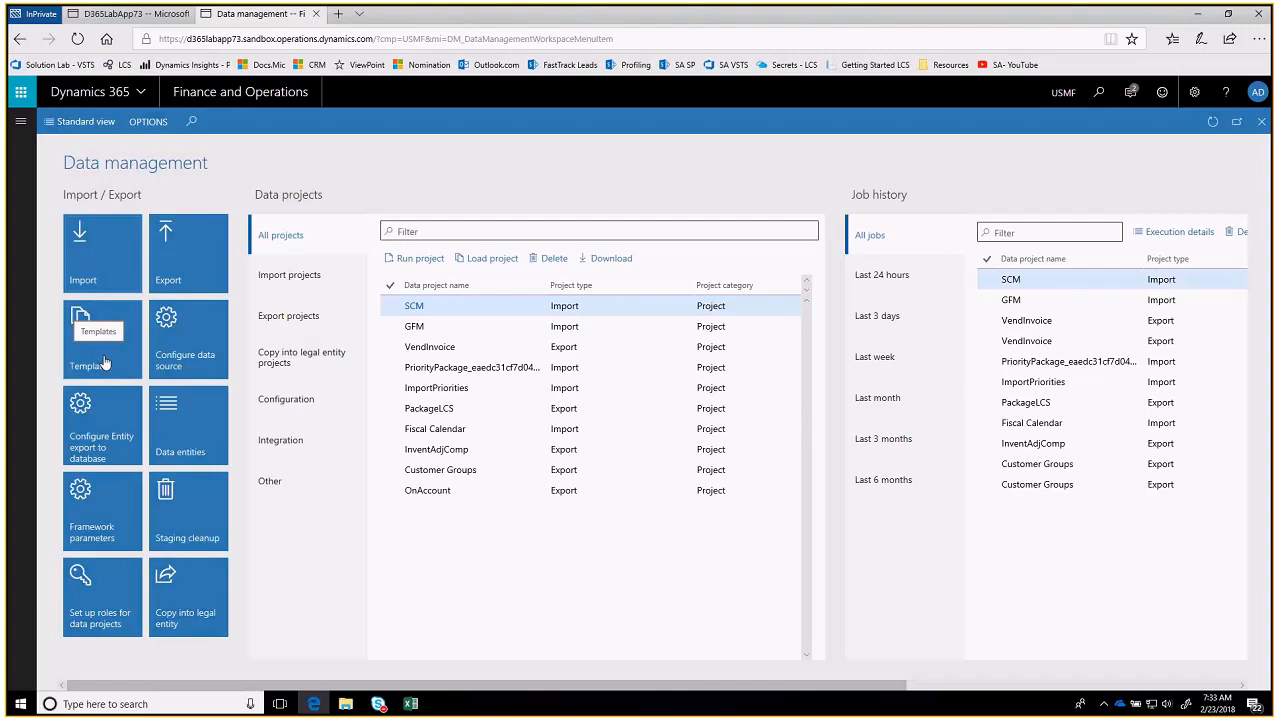
Load the default templates 010 - System Setup, 020 - GL Shared, 022 - Workflow, 025 - General ledger, 100 - Bank and 120 - Accounts payable
{"action": "left_click", "coordinate": [105, 361]}
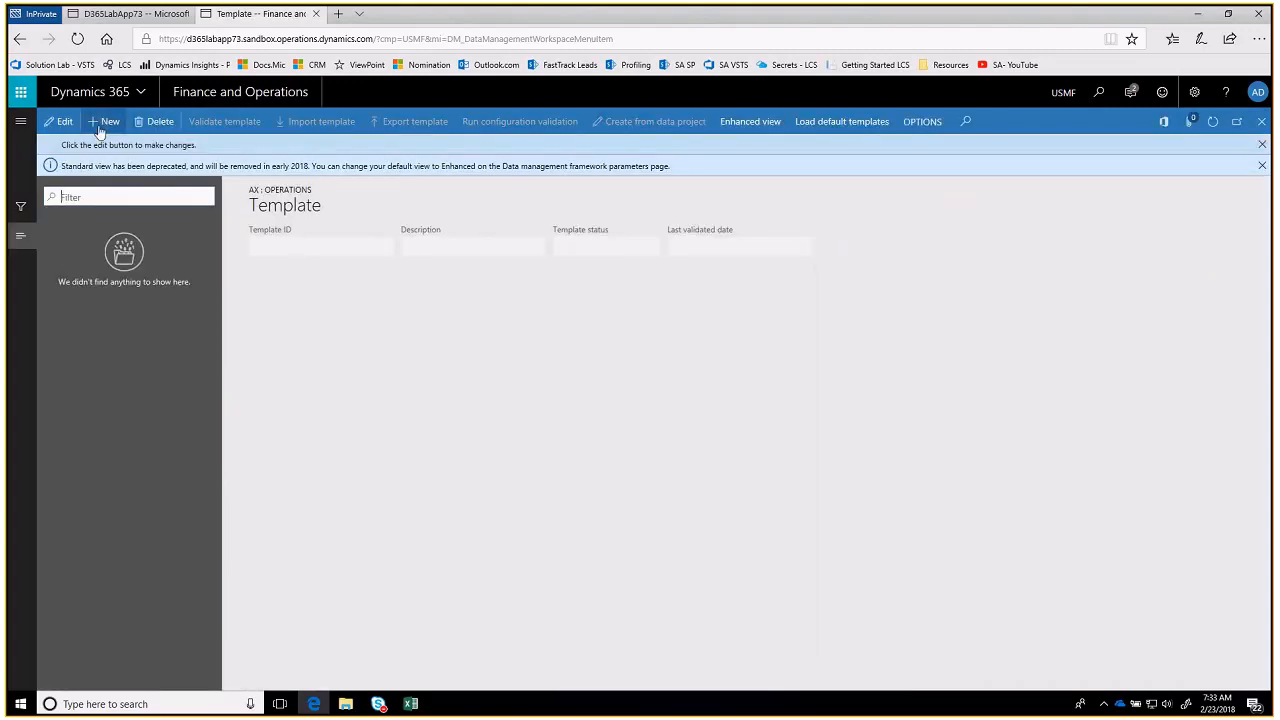
{"action": "left_click", "coordinate": [480, 328]}
{"action": "left_click", "coordinate": [843, 123]}
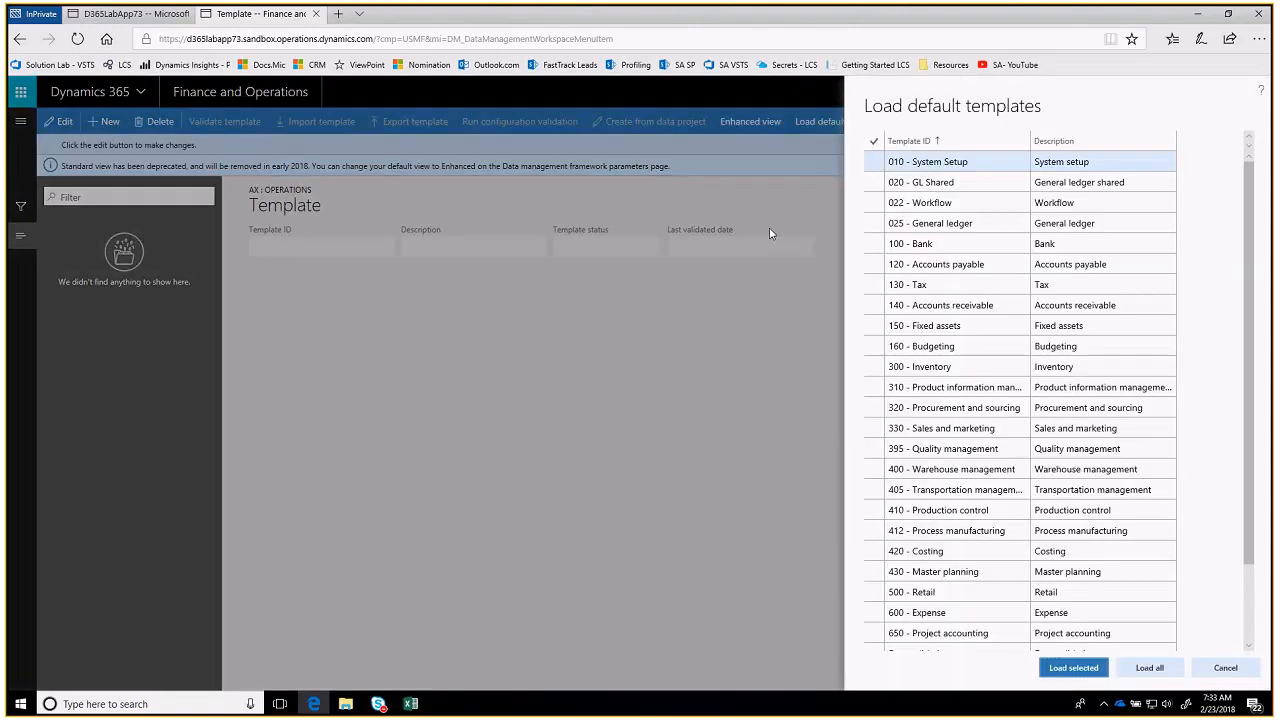
{"action": "scroll", "coordinate": [1184, 214], "scroll_direction": "down", "scroll_amount": 2}
{"action": "left_click_drag", "start_coordinate": [1247, 238], "coordinate": [1256, 165]}
{"action": "left_click", "coordinate": [873, 161]}
{"action": "left_click", "coordinate": [873, 182]}
{"action": "left_click", "coordinate": [873, 202]}
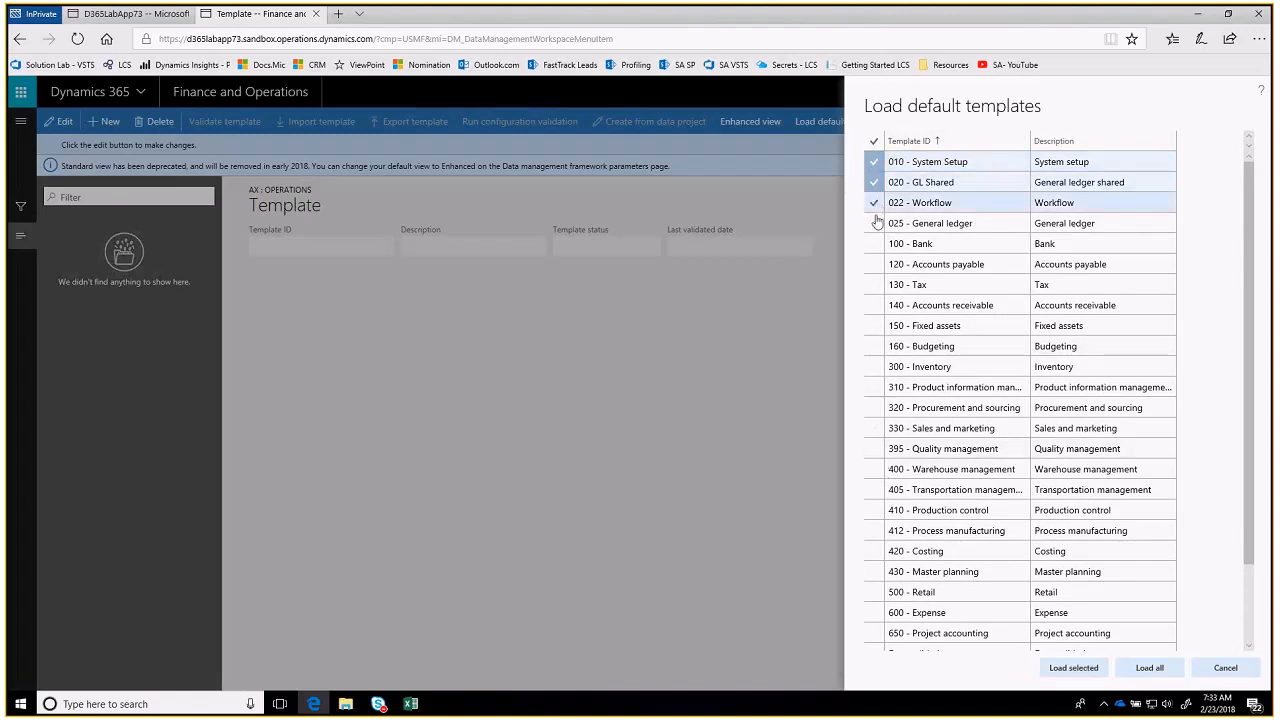
{"action": "left_click", "coordinate": [873, 223]}
{"action": "left_click", "coordinate": [873, 243]}
{"action": "left_click", "coordinate": [873, 264]}
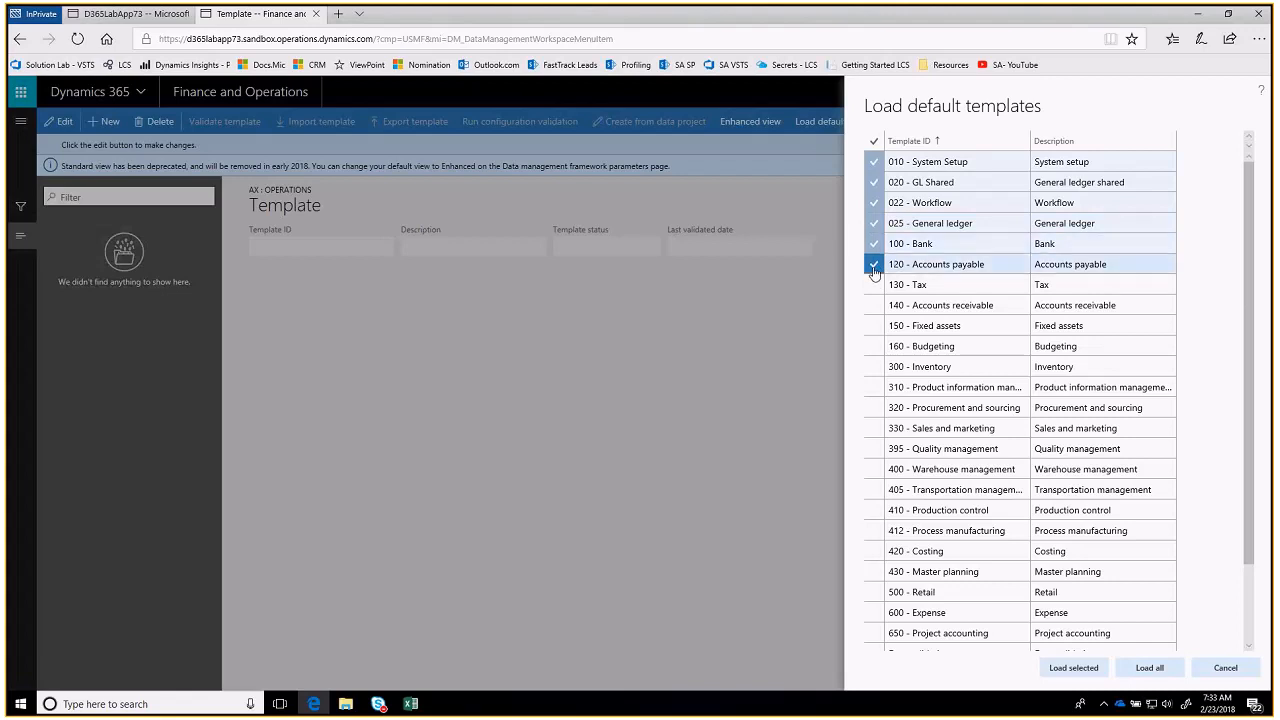
{"action": "left_click", "coordinate": [1086, 675]}
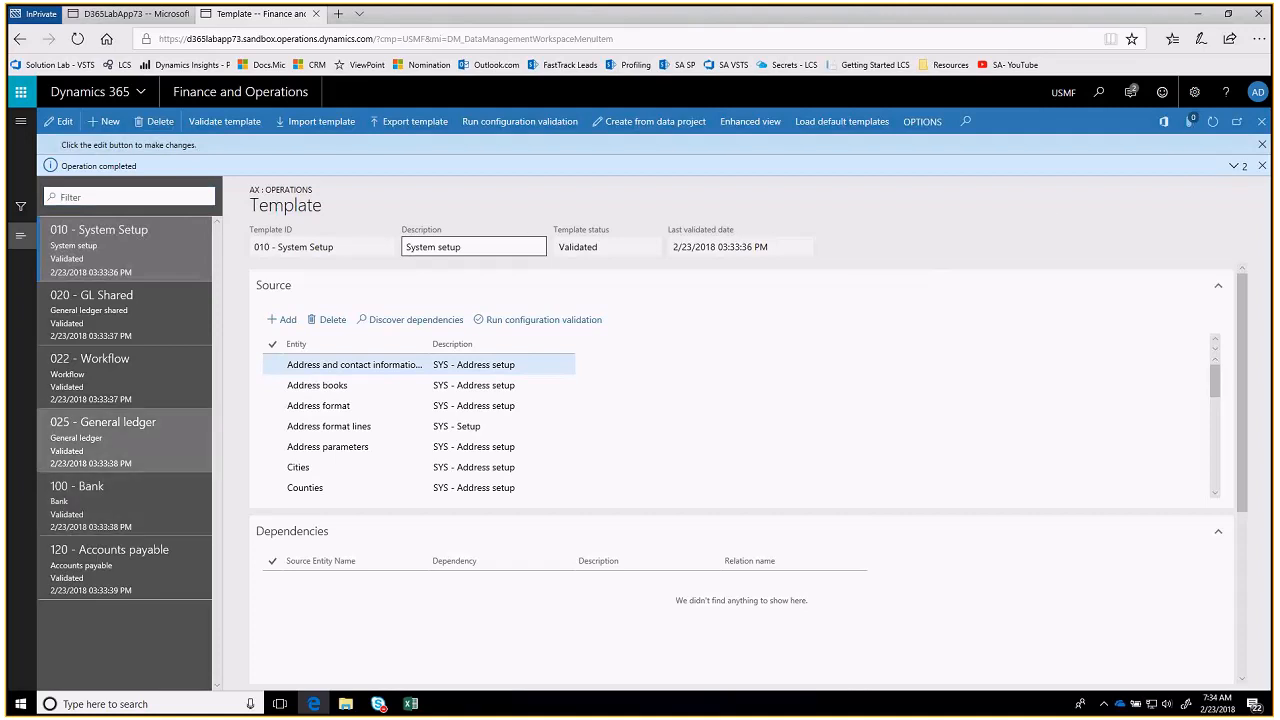
Open the 025 - General ledger template and examine its list of source entities
{"action": "left_click", "coordinate": [163, 462]}
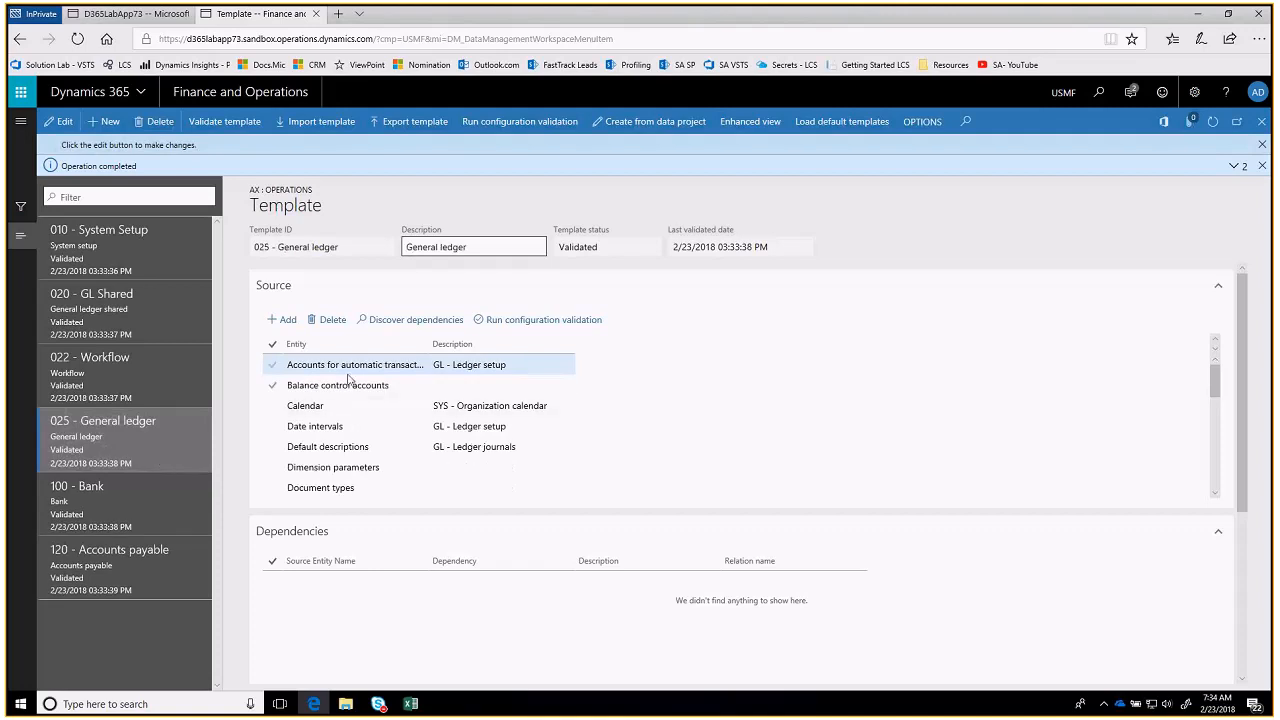
{"action": "scroll", "coordinate": [348, 390], "scroll_direction": "down", "scroll_amount": 10}
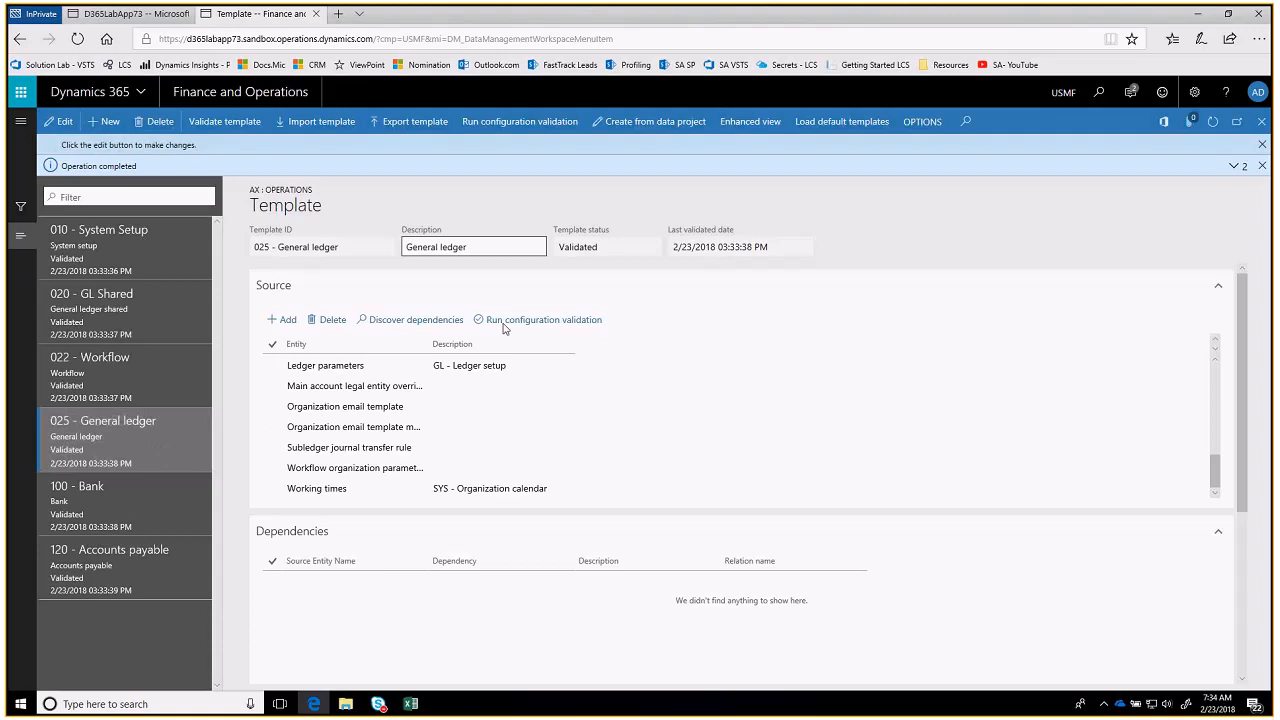
Start a new export data project from the Data management workspace with group name GL and description GL
{"action": "left_click", "coordinate": [240, 91]}
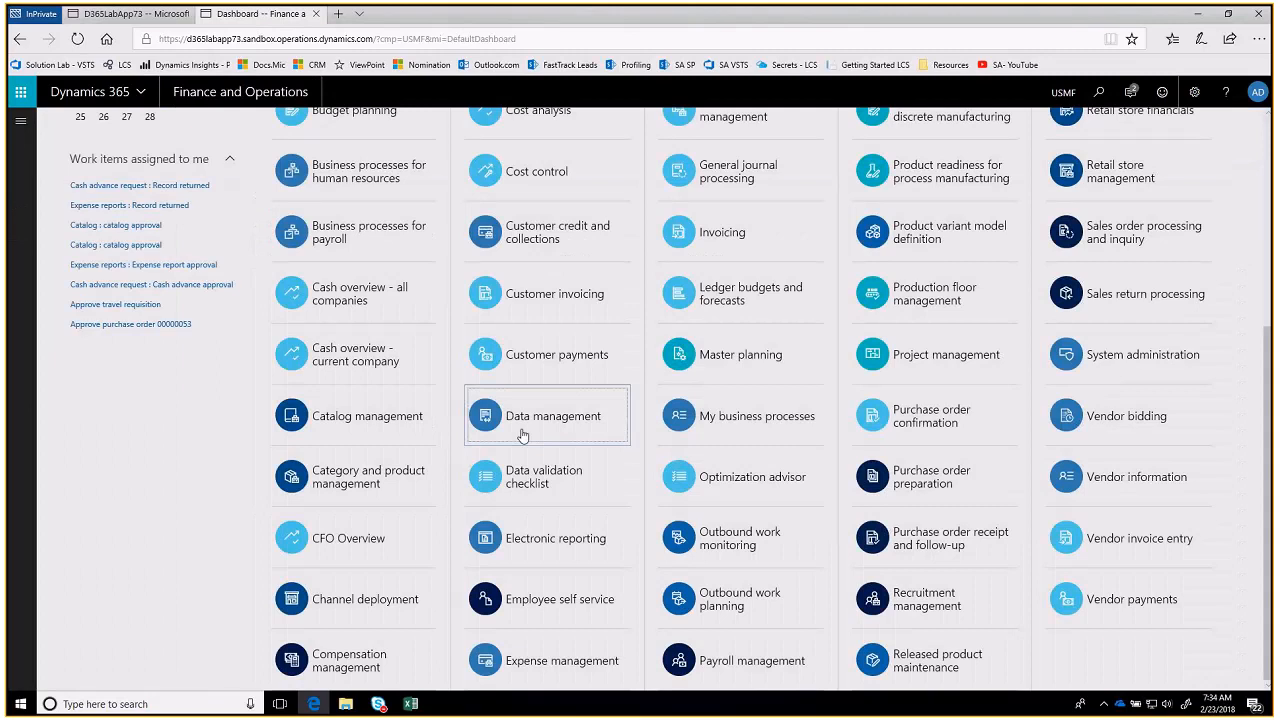
{"action": "left_click", "coordinate": [522, 434]}
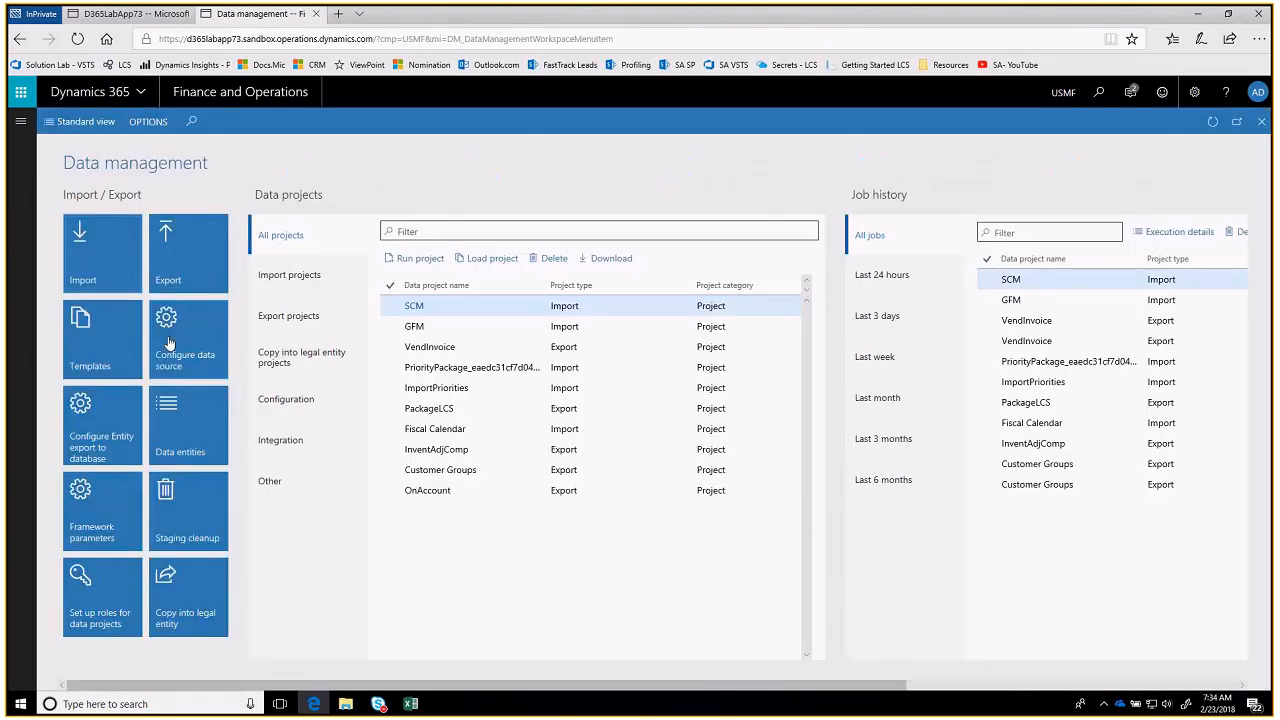
{"action": "left_click", "coordinate": [173, 263]}
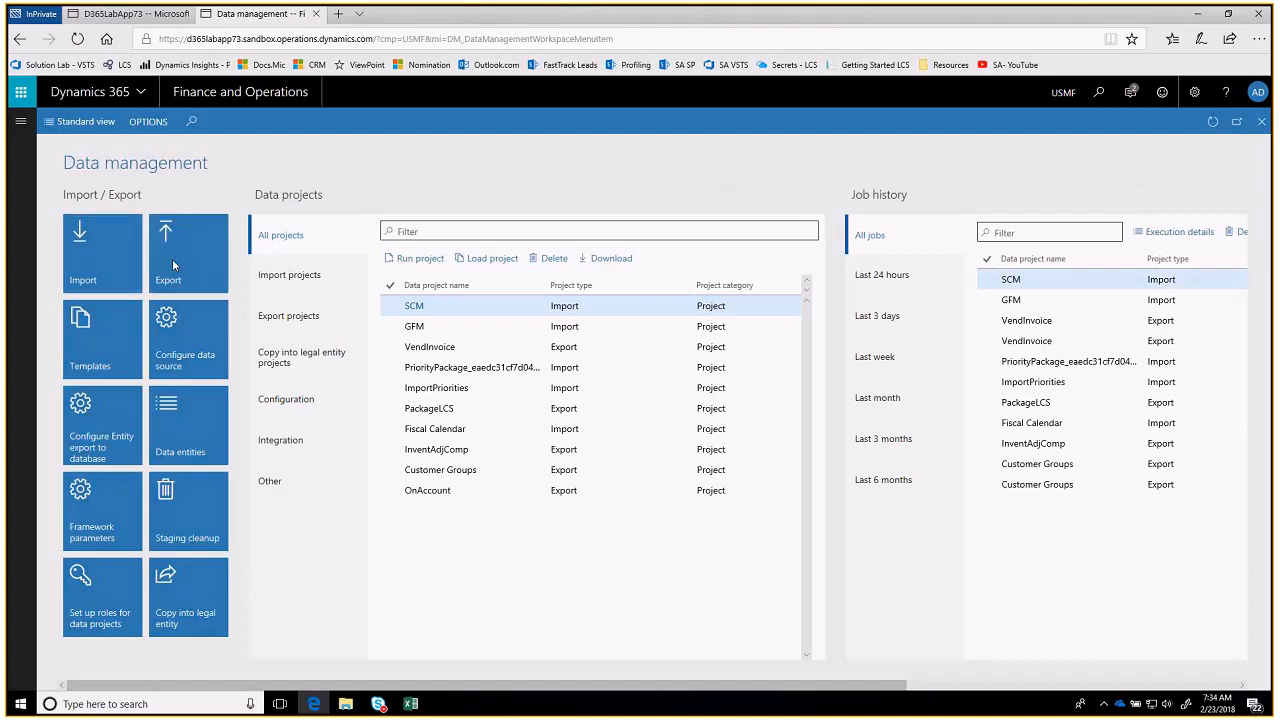
{"action": "type", "text": "Ge"}
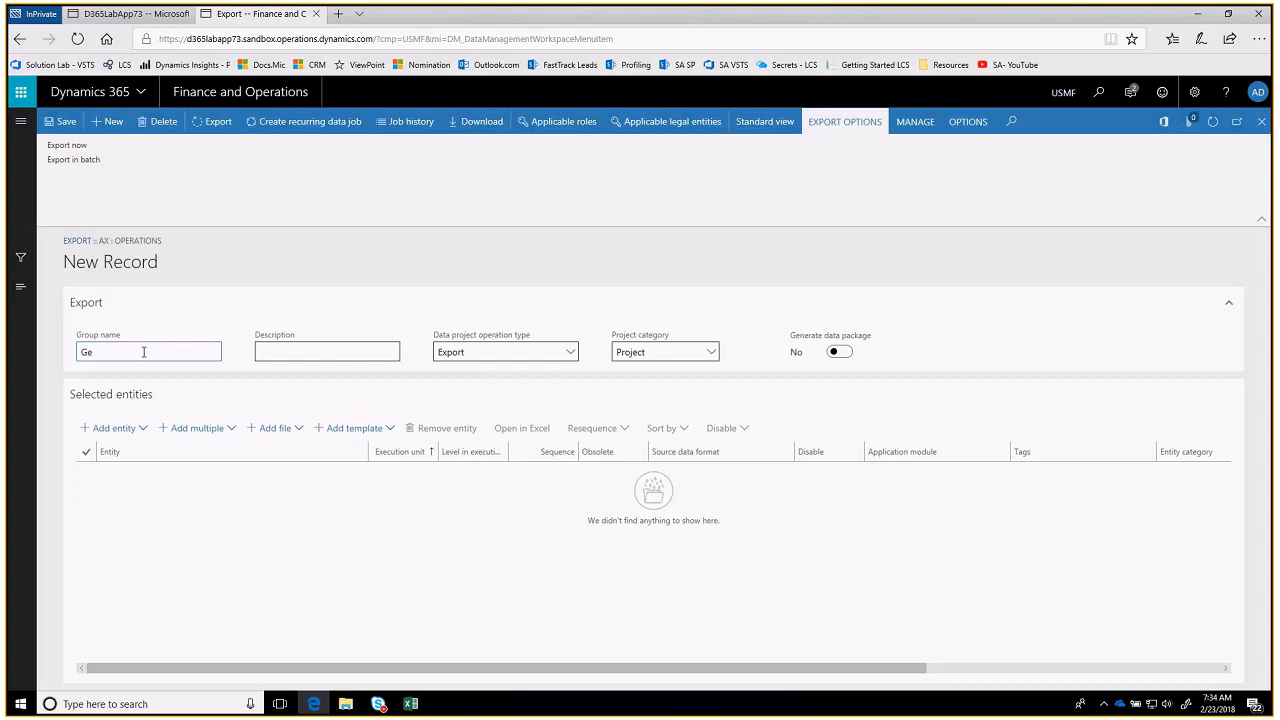
{"action": "key", "text": "BackSpace"}
{"action": "type", "text": "L"}
{"action": "key", "text": "Tab"}
{"action": "type", "text": "GL"}
{"action": "key", "text": "Tab"}
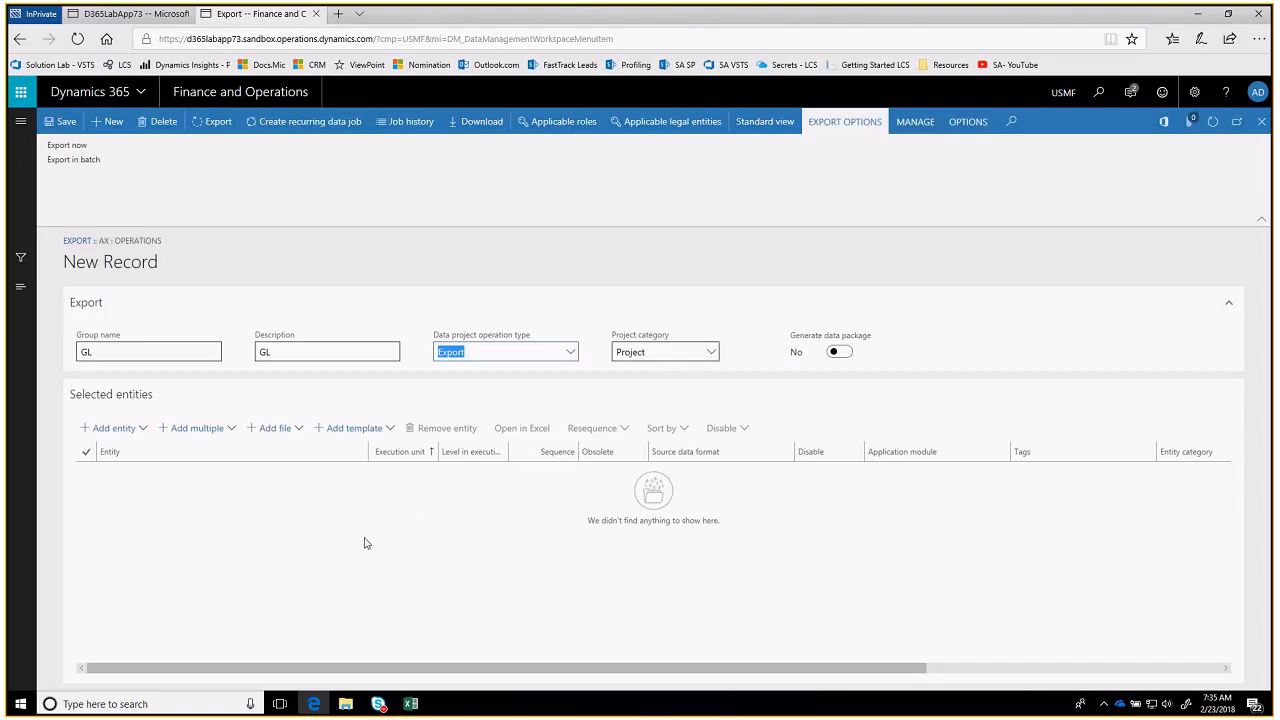
Add the entities of template 025 - General ledger to the export project with EXCEL as target data format
{"action": "left_click", "coordinate": [380, 436]}
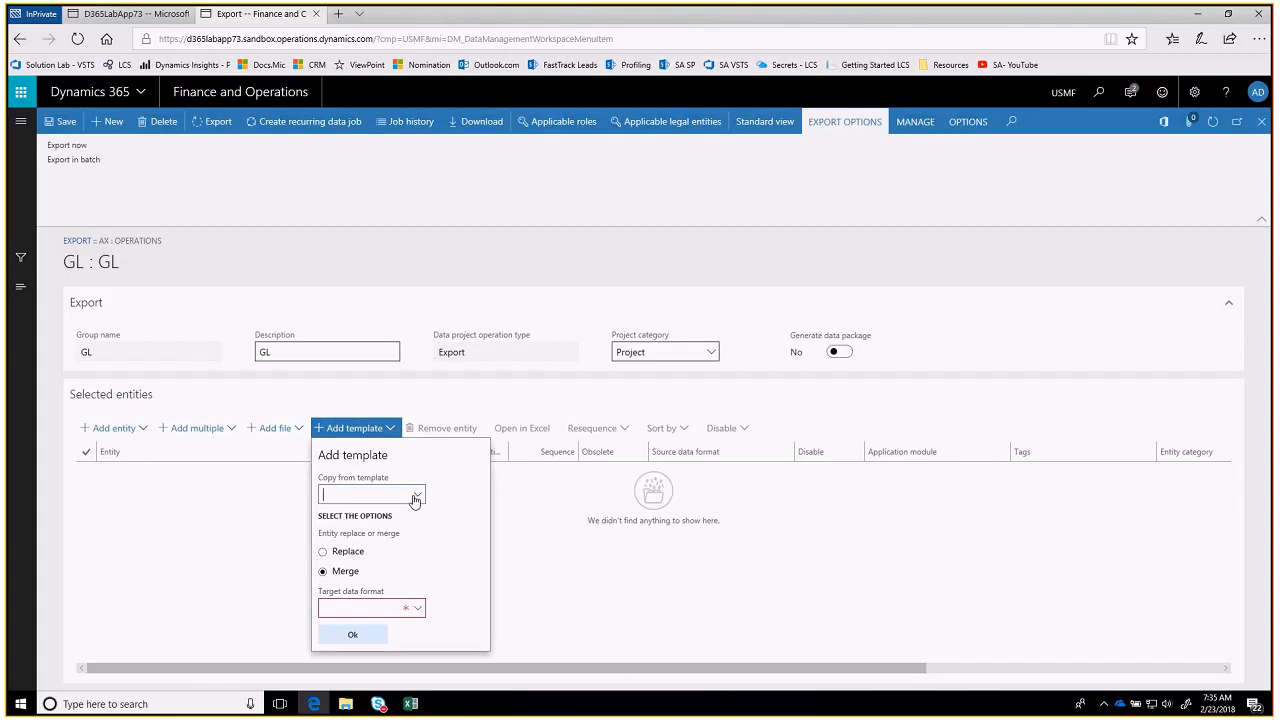
{"action": "left_click", "coordinate": [415, 497]}
{"action": "left_click", "coordinate": [372, 602]}
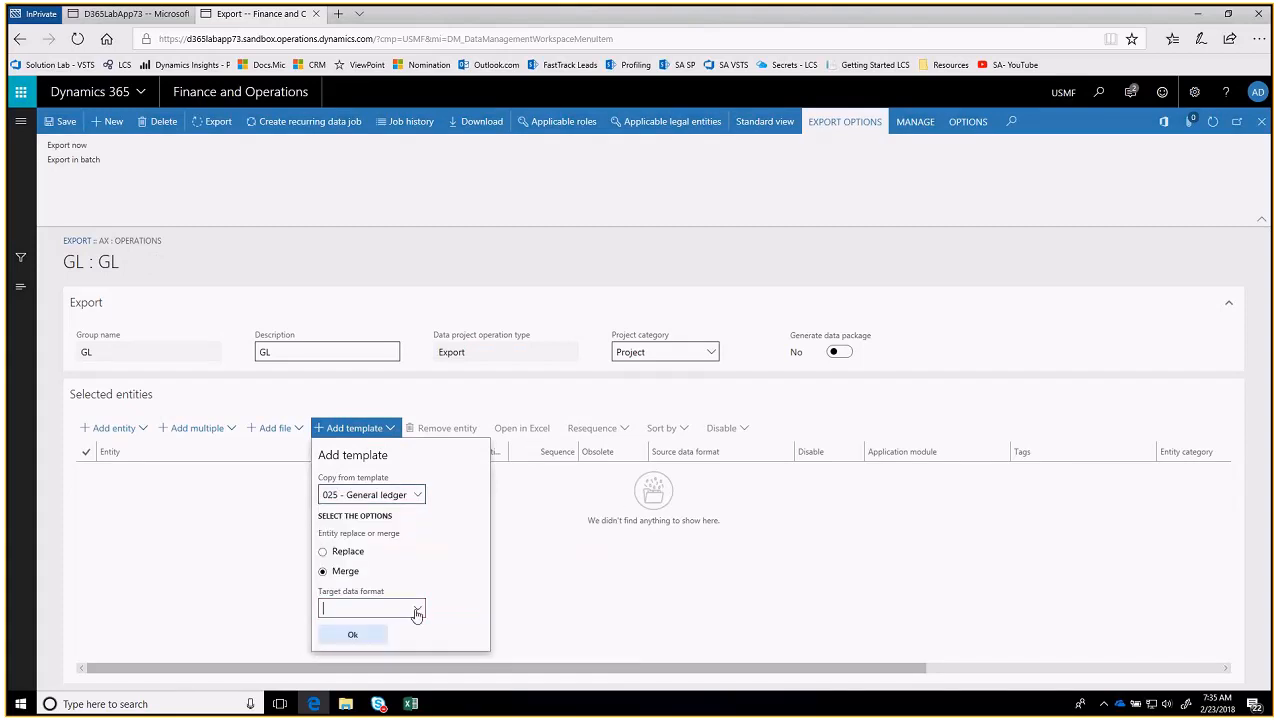
{"action": "left_click", "coordinate": [417, 608]}
{"action": "left_click", "coordinate": [336, 586]}
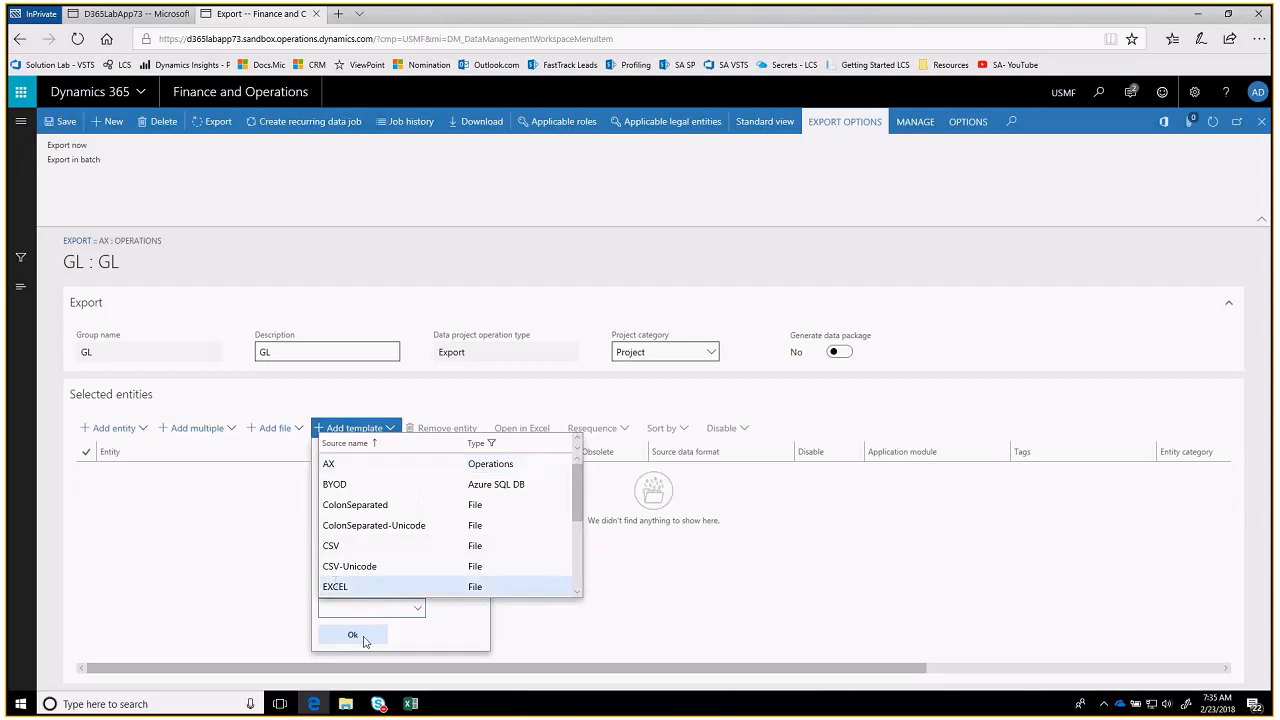
{"action": "left_click", "coordinate": [352, 633]}
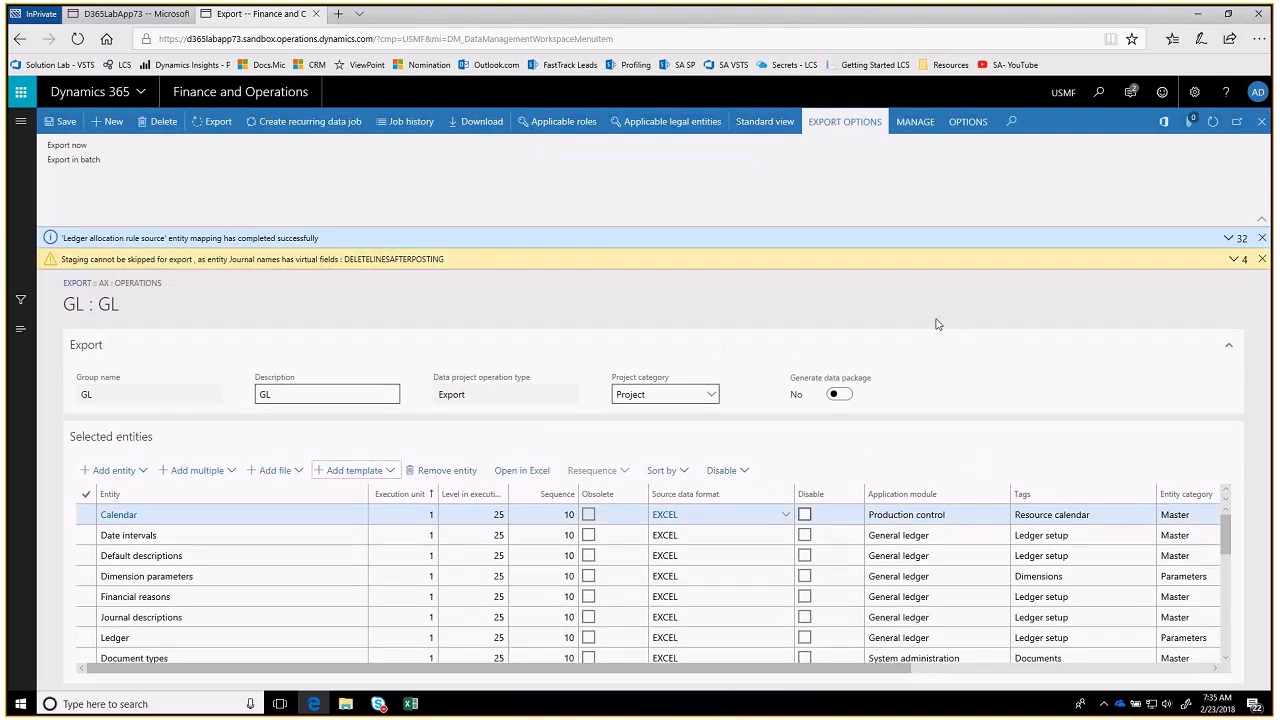
Dismiss the staging warning and run the export of the GL project, closing the scheduling notice
{"action": "left_click", "coordinate": [1263, 260]}
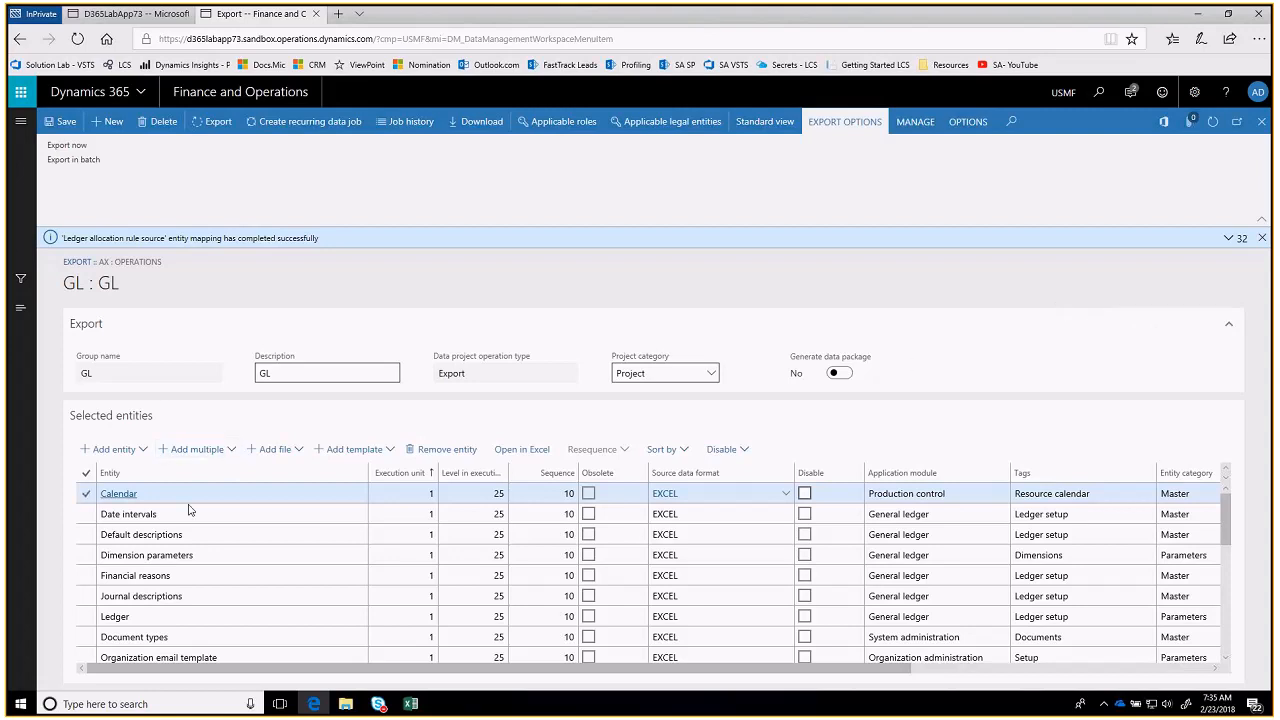
{"action": "left_click", "coordinate": [216, 123]}
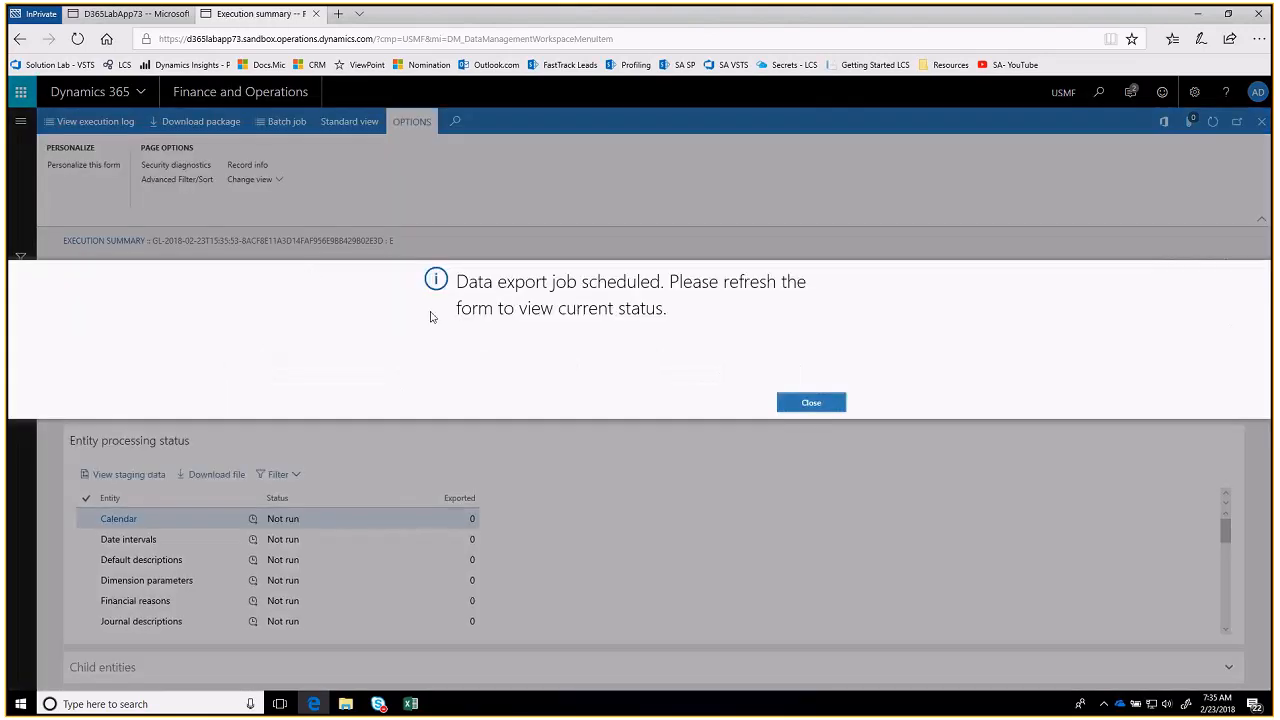
{"action": "left_click", "coordinate": [811, 403]}
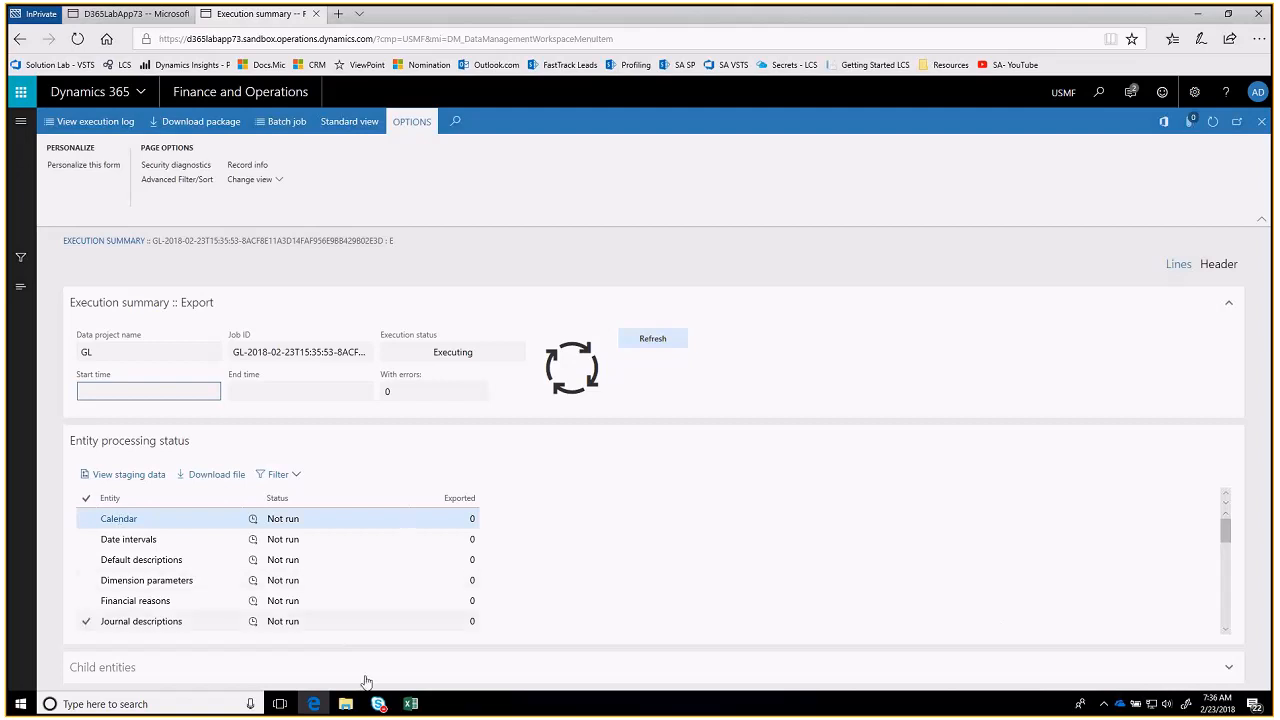
Switch to the Data Management meeting in Skype for Business and open its list of presentable content
{"action": "mouse_move", "coordinate": [378, 703]}
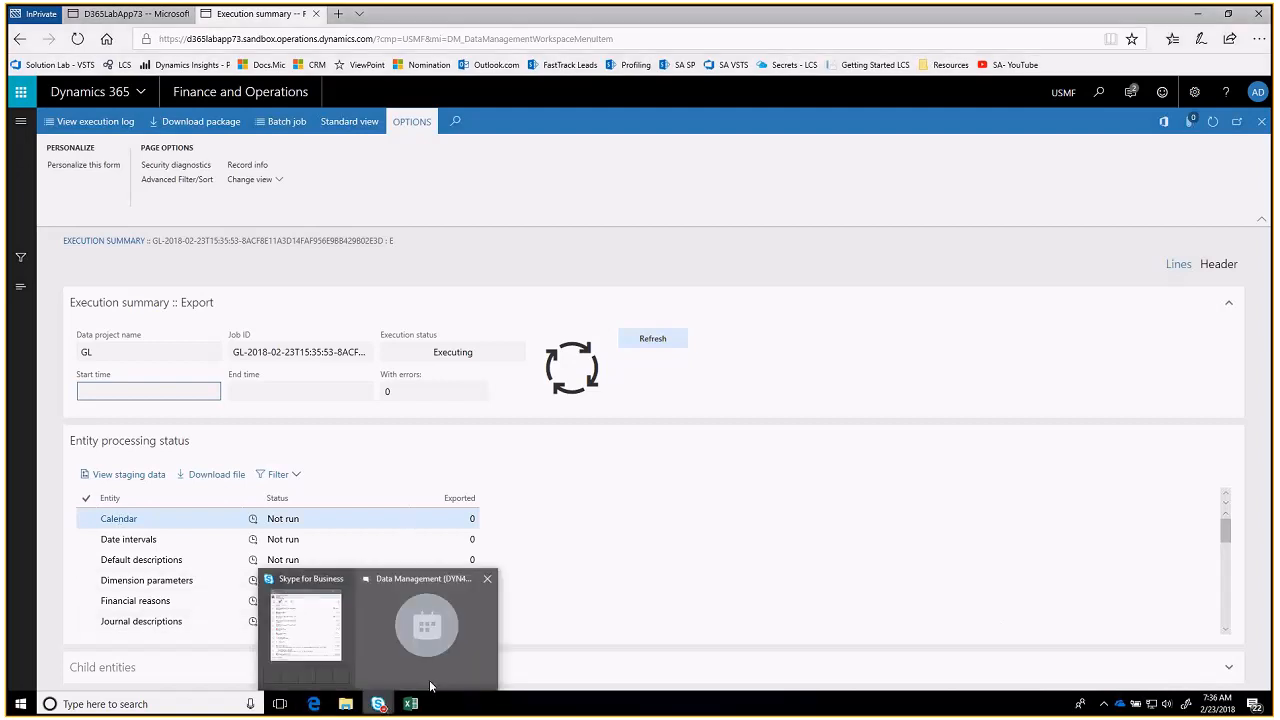
{"action": "left_click", "coordinate": [431, 686]}
{"action": "left_click", "coordinate": [655, 664]}
{"action": "left_click", "coordinate": [646, 616]}
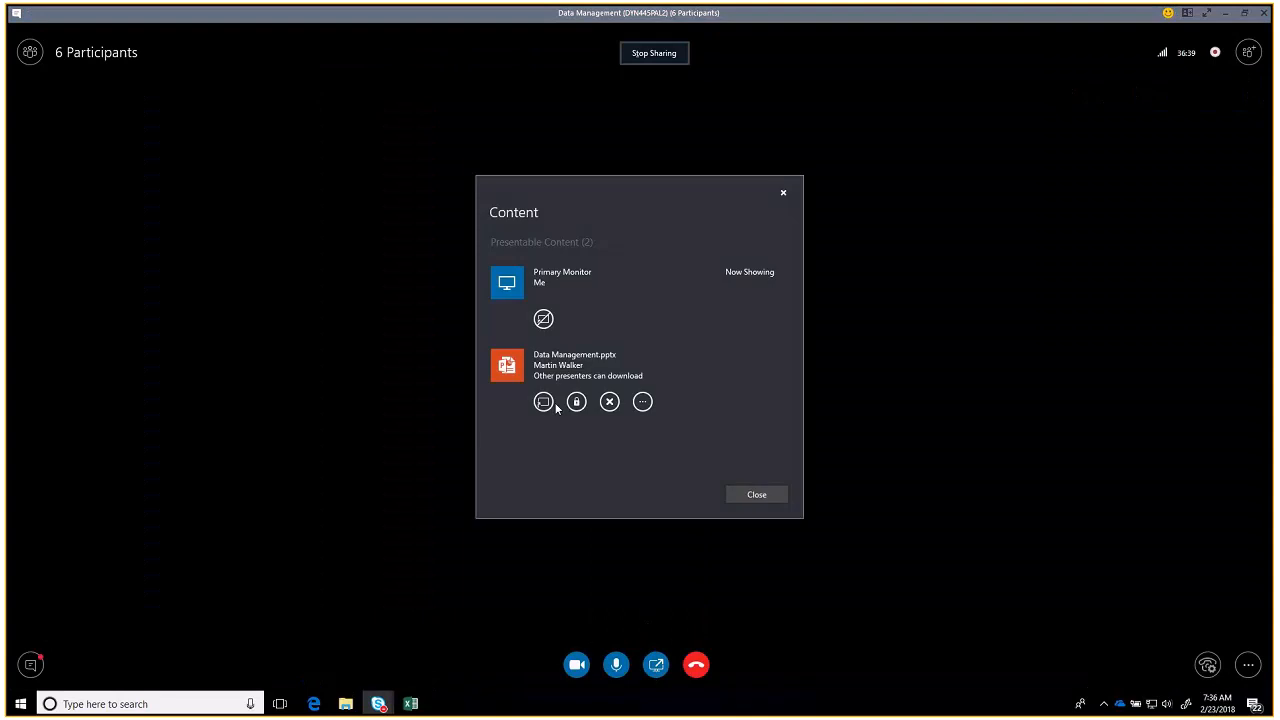
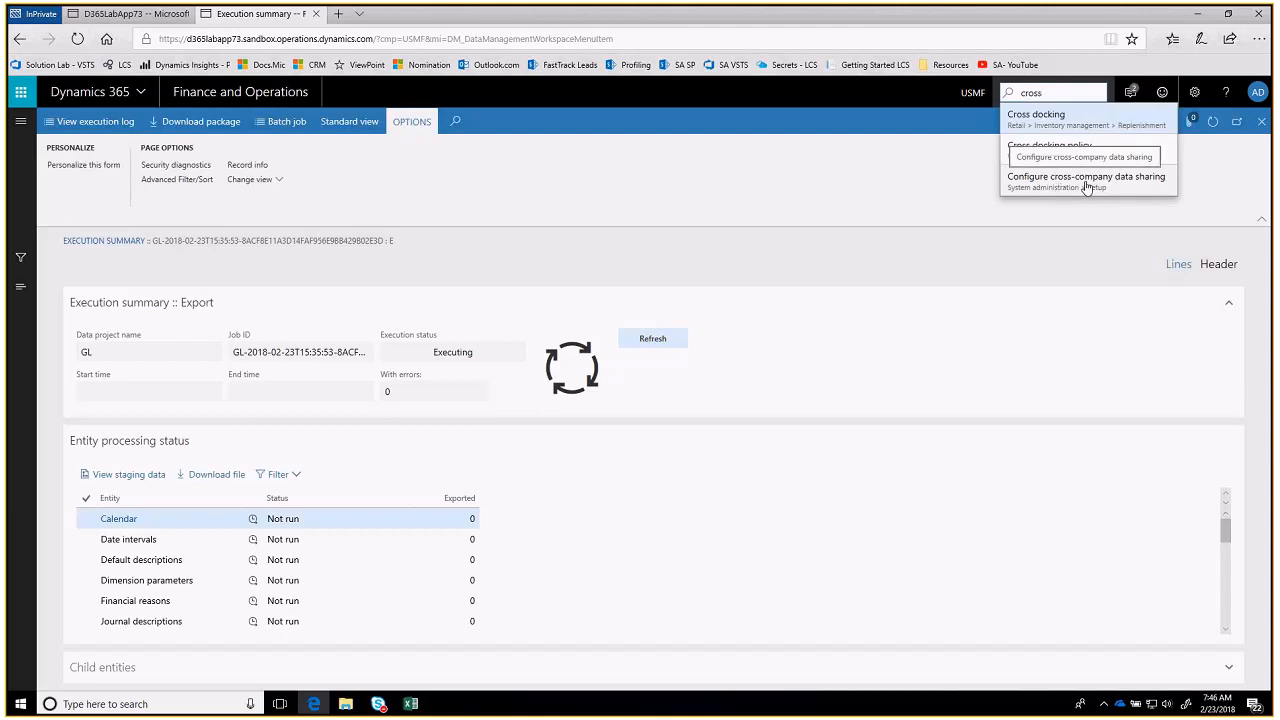
Open Configure cross-company data sharing and examine the tables in several policies, including Barcode setup, Buyer group and Order origin code
{"action": "left_click", "coordinate": [1087, 186]}
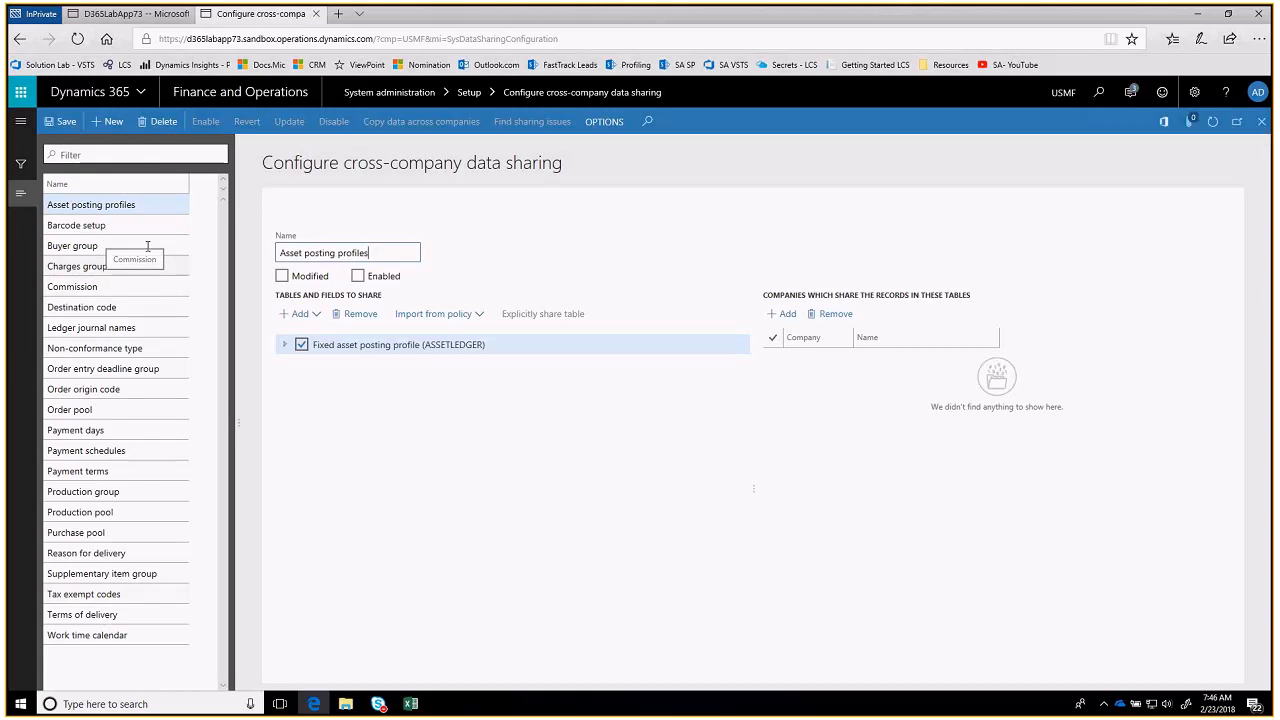
{"action": "left_click", "coordinate": [120, 226]}
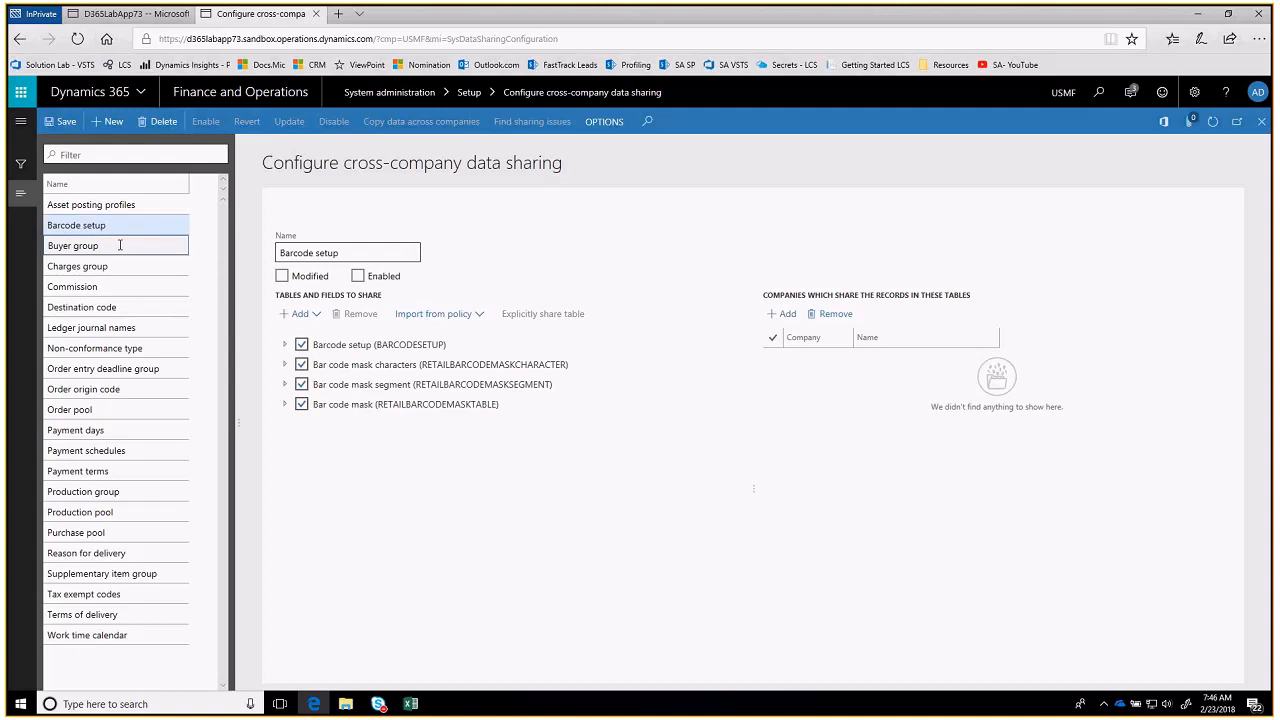
{"action": "left_click", "coordinate": [120, 245]}
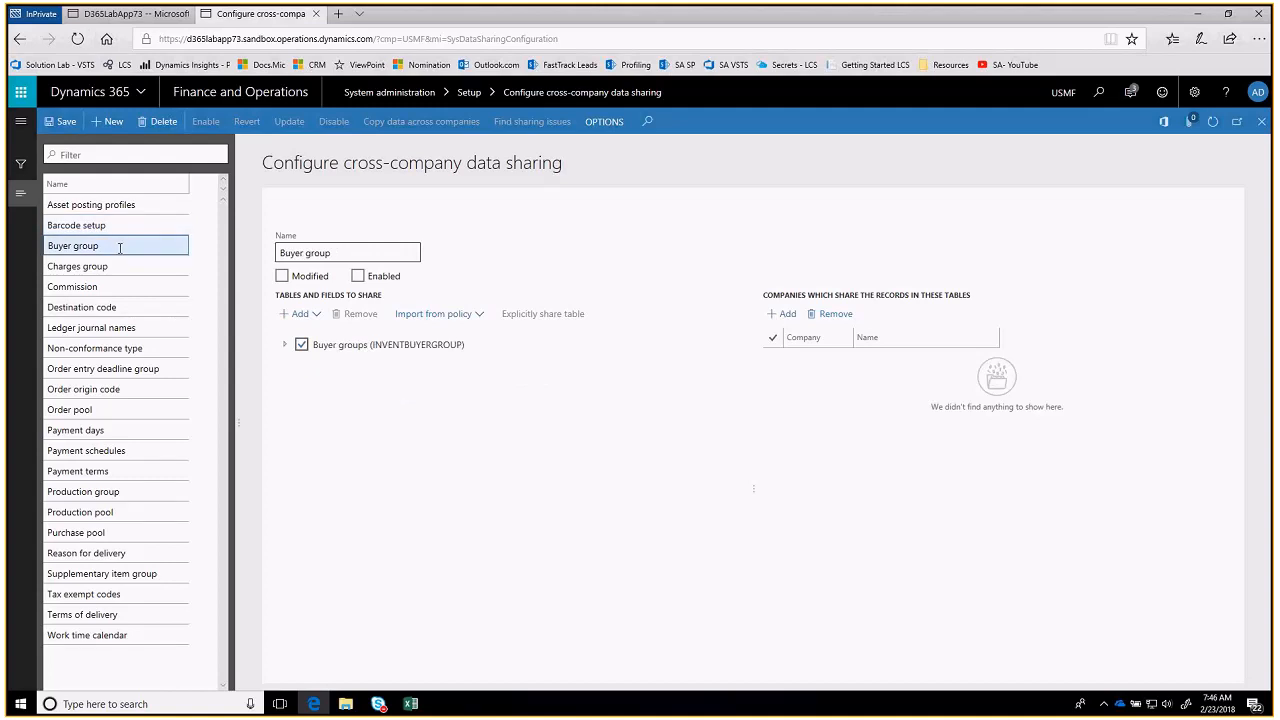
{"action": "left_click", "coordinate": [113, 302]}
{"action": "left_click", "coordinate": [113, 389]}
{"action": "left_click", "coordinate": [113, 491]}
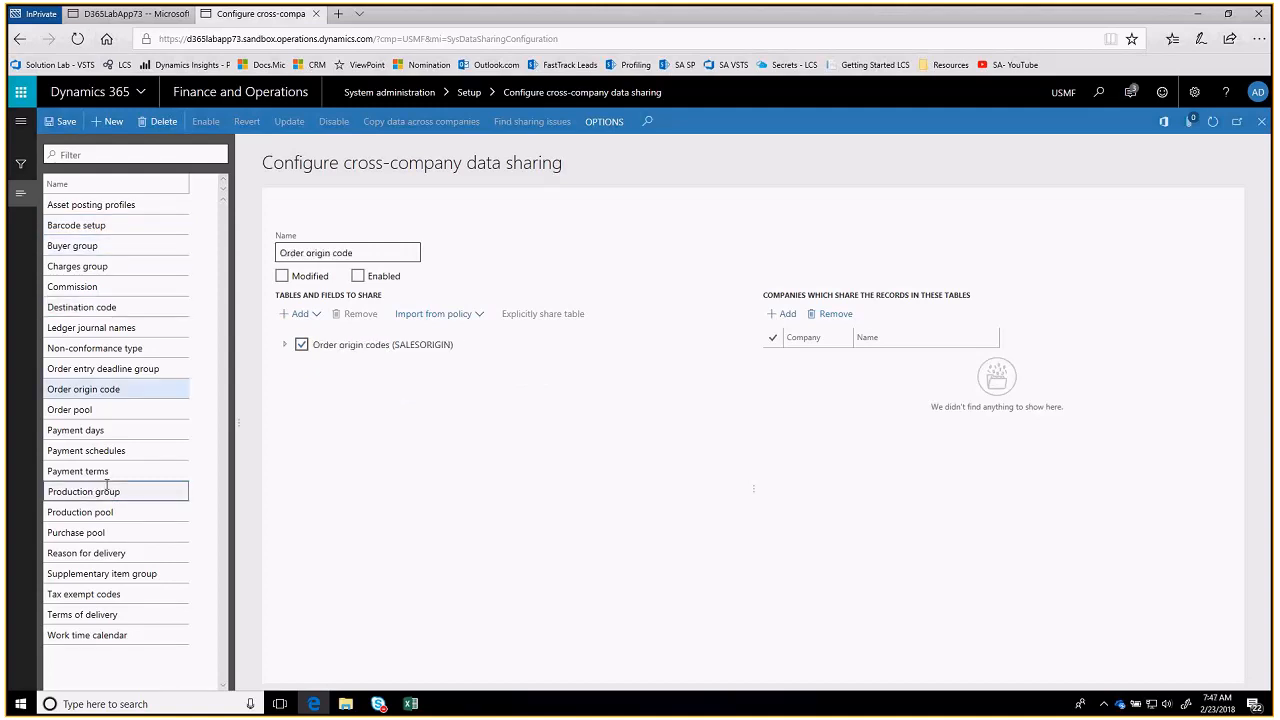
Go to the Lifecycle Services home page, open the Shared asset library and show its data package files
{"action": "left_click", "coordinate": [105, 15]}
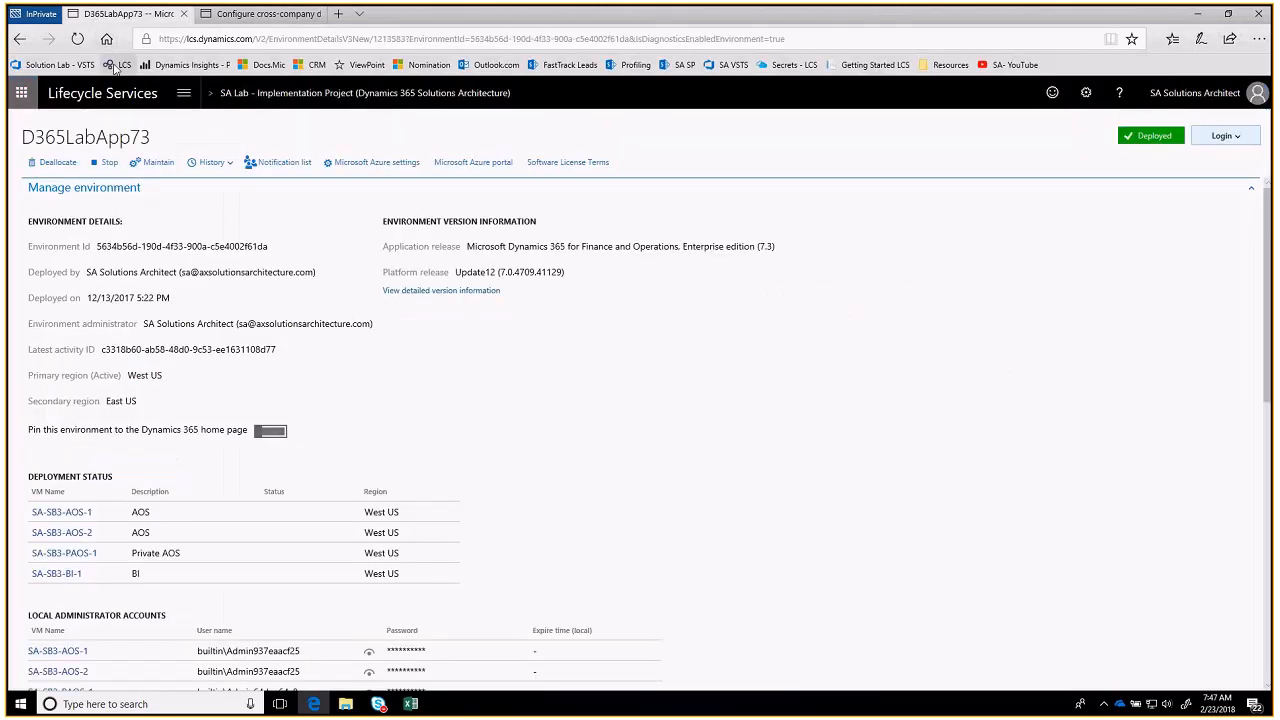
{"action": "left_click", "coordinate": [117, 65]}
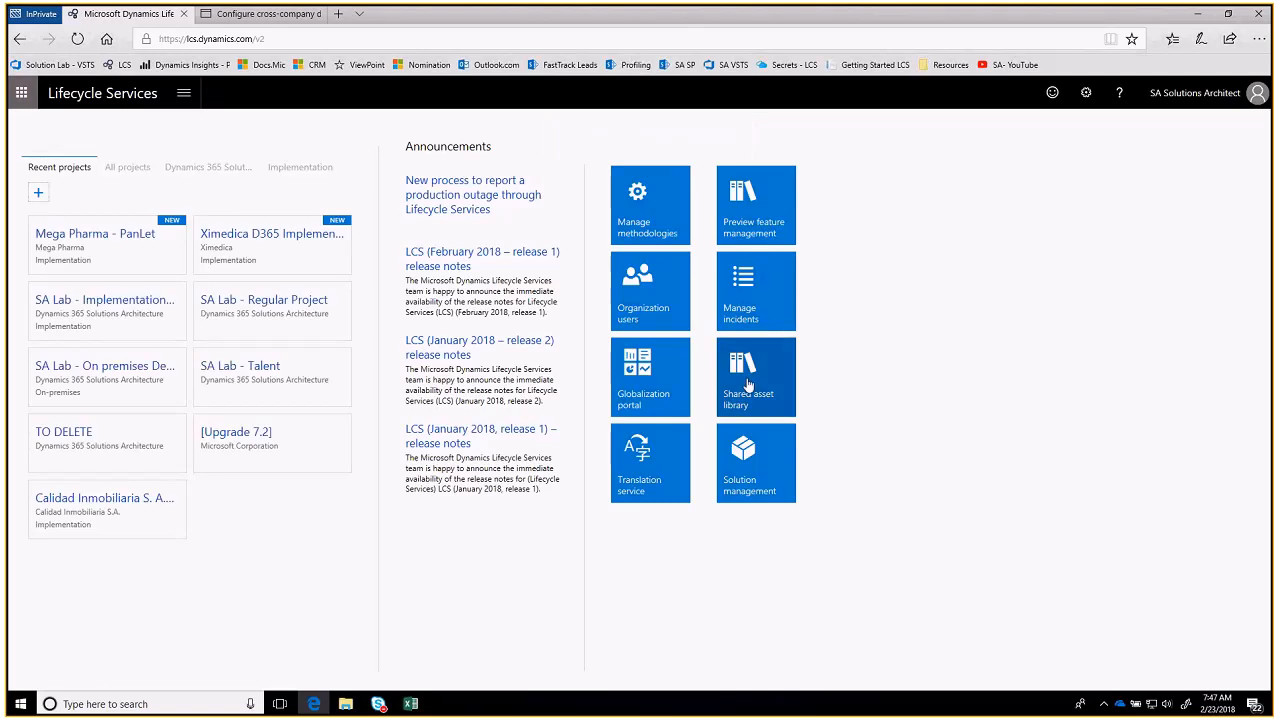
{"action": "left_click", "coordinate": [748, 385]}
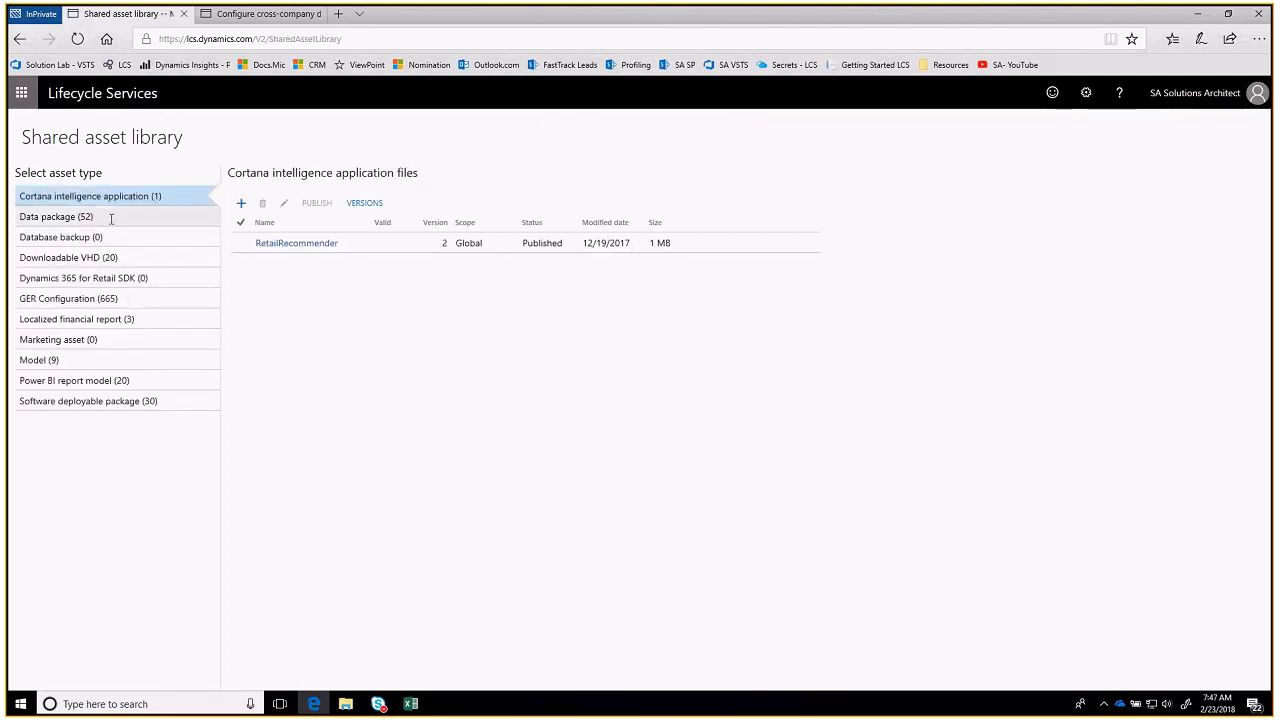
{"action": "left_click", "coordinate": [111, 217]}
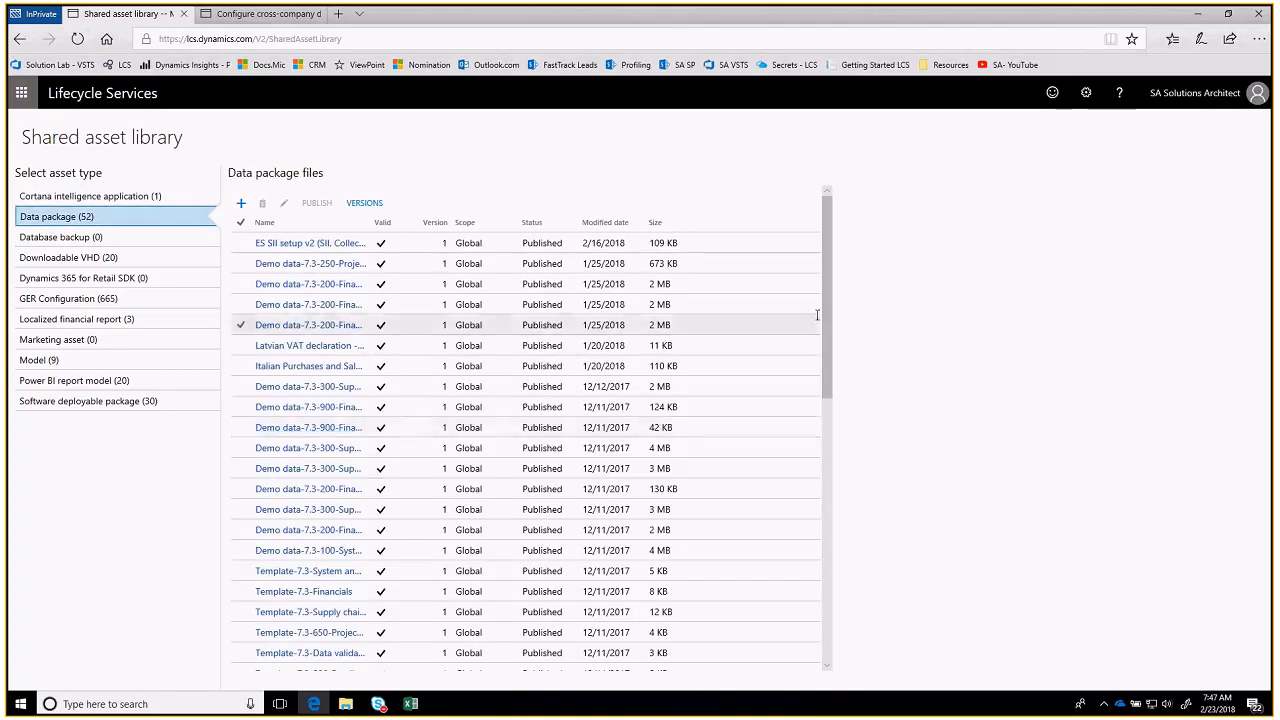
Look through the data package files for the version 7.3 demo data and template packages
{"action": "scroll", "coordinate": [828, 320], "scroll_direction": "down", "scroll_amount": 8}
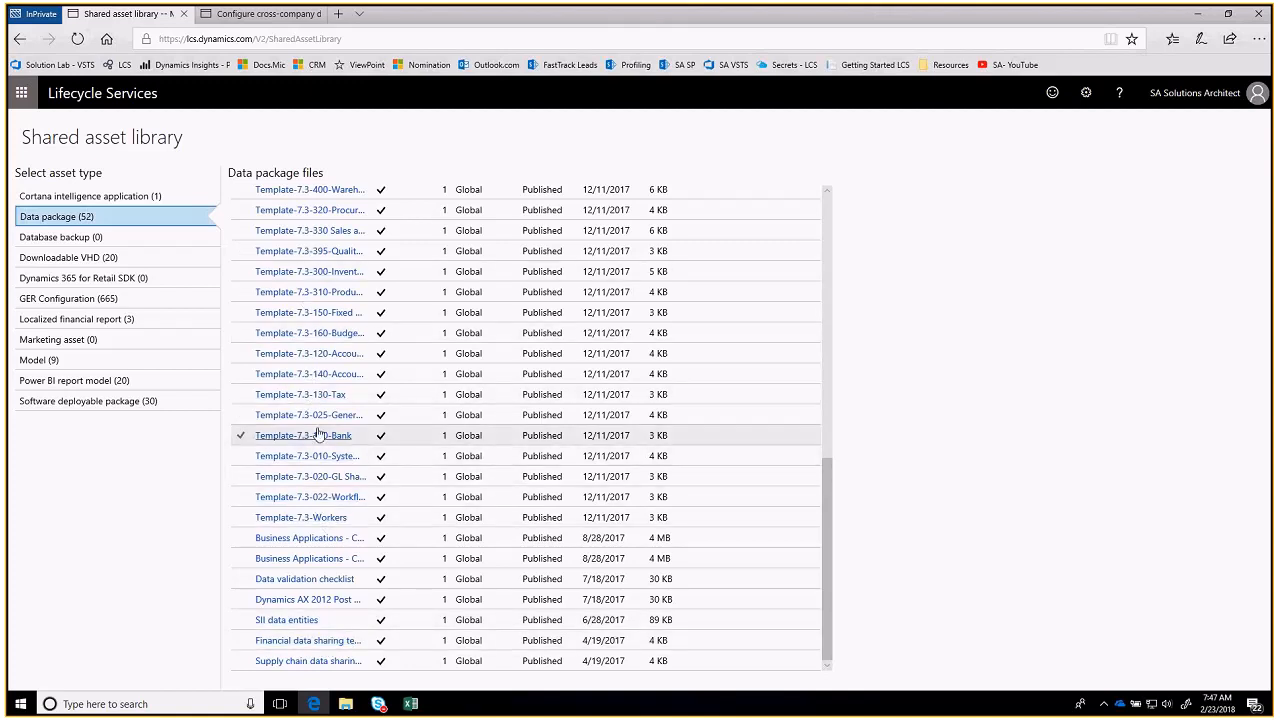
{"action": "scroll", "coordinate": [835, 483], "scroll_direction": "up", "scroll_amount": 5}
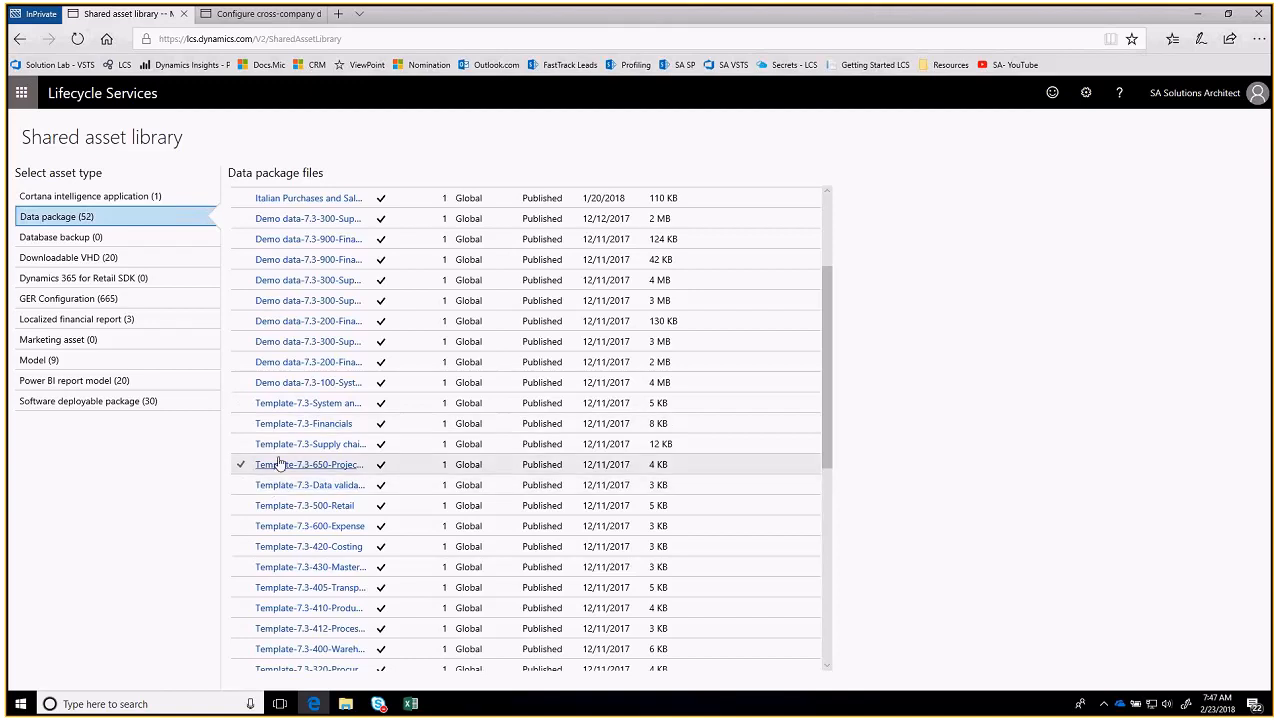
{"action": "left_click", "coordinate": [269, 261]}
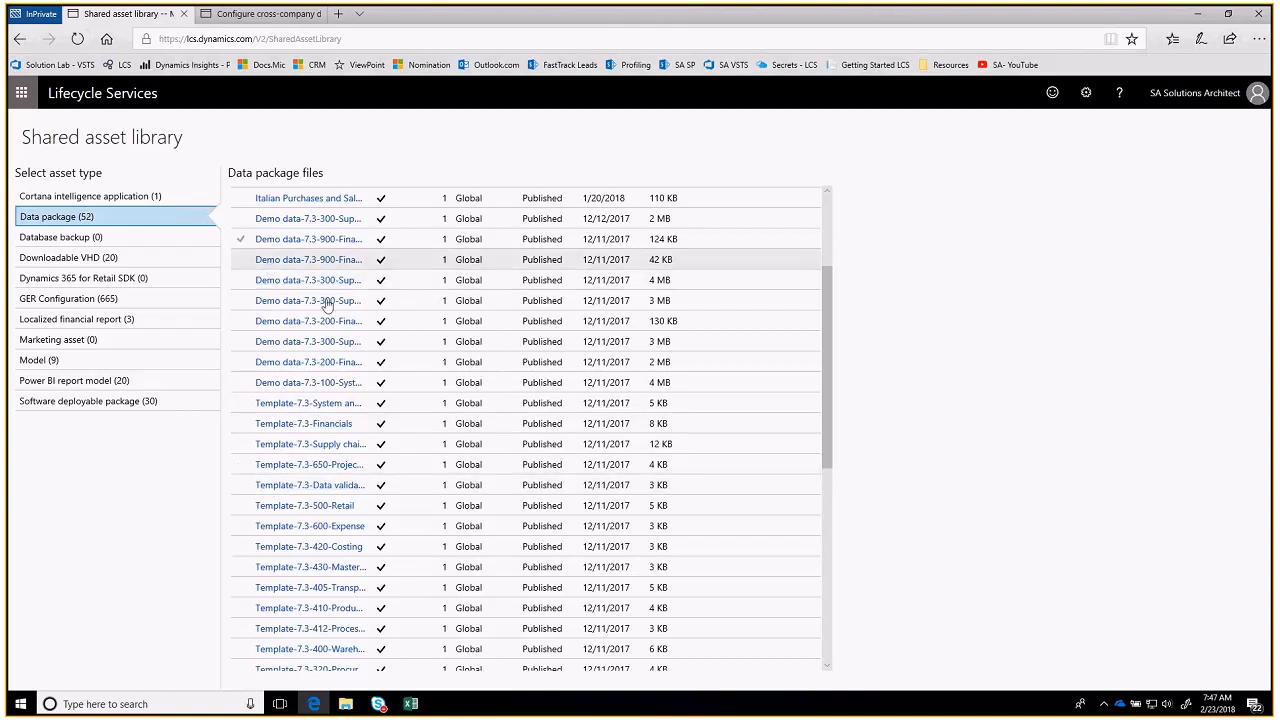
{"action": "scroll", "coordinate": [331, 514], "scroll_direction": "down", "scroll_amount": 5}
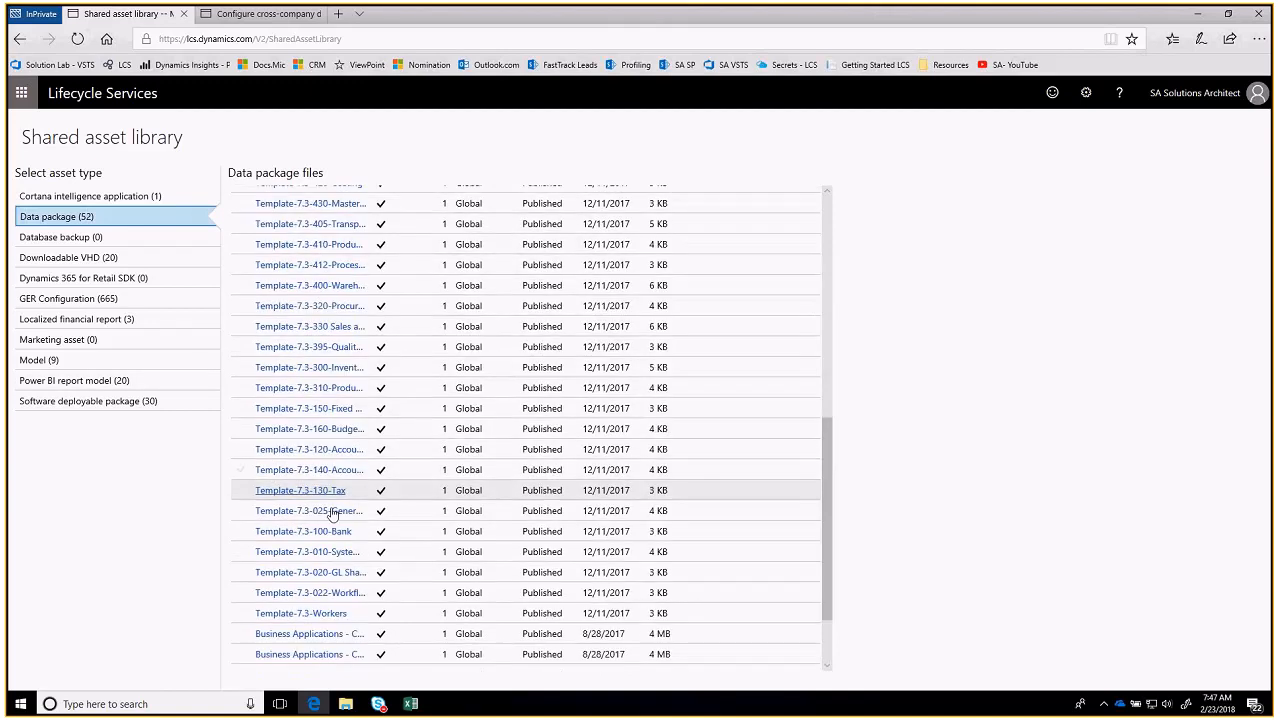
{"action": "scroll", "coordinate": [307, 422], "scroll_direction": "up", "scroll_amount": 5}
{"action": "scroll", "coordinate": [307, 422], "scroll_direction": "up", "scroll_amount": 5}
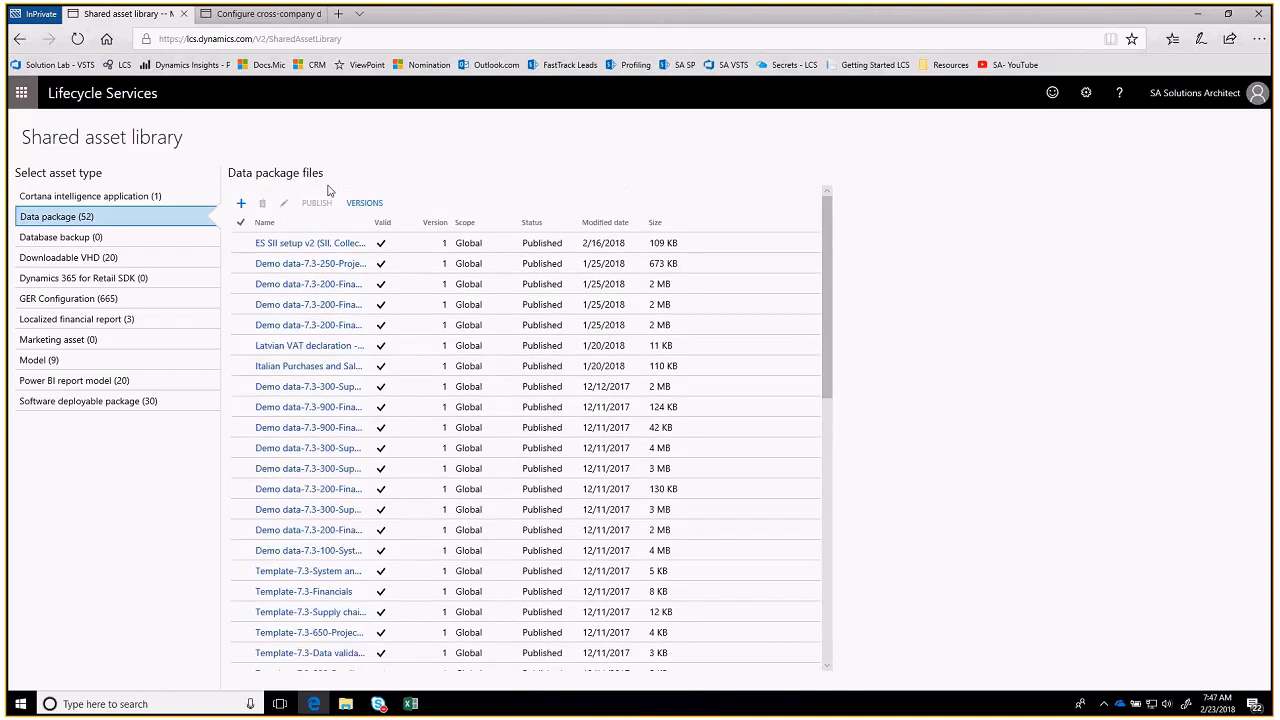
Return to Configure cross-company data sharing and examine the fields shared for the Terms of payment (PAYMTERM) table in the Payment terms policy
{"action": "left_click", "coordinate": [260, 13]}
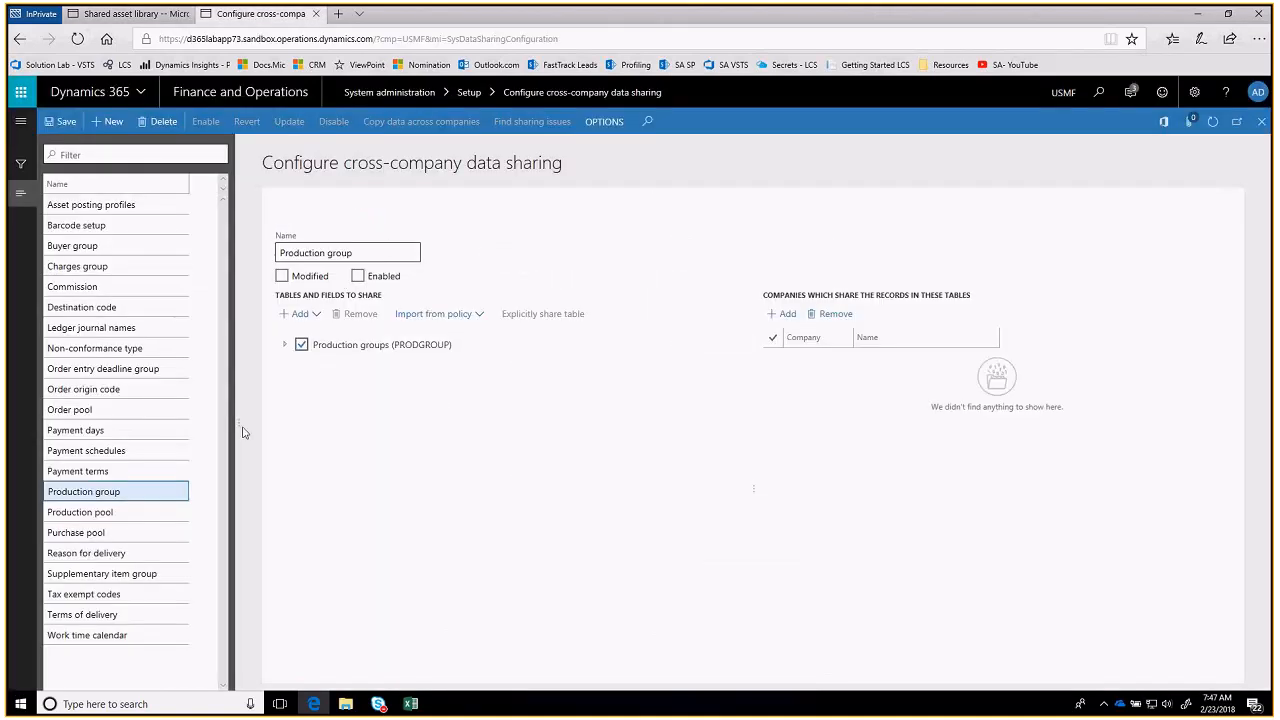
{"action": "left_click", "coordinate": [101, 470]}
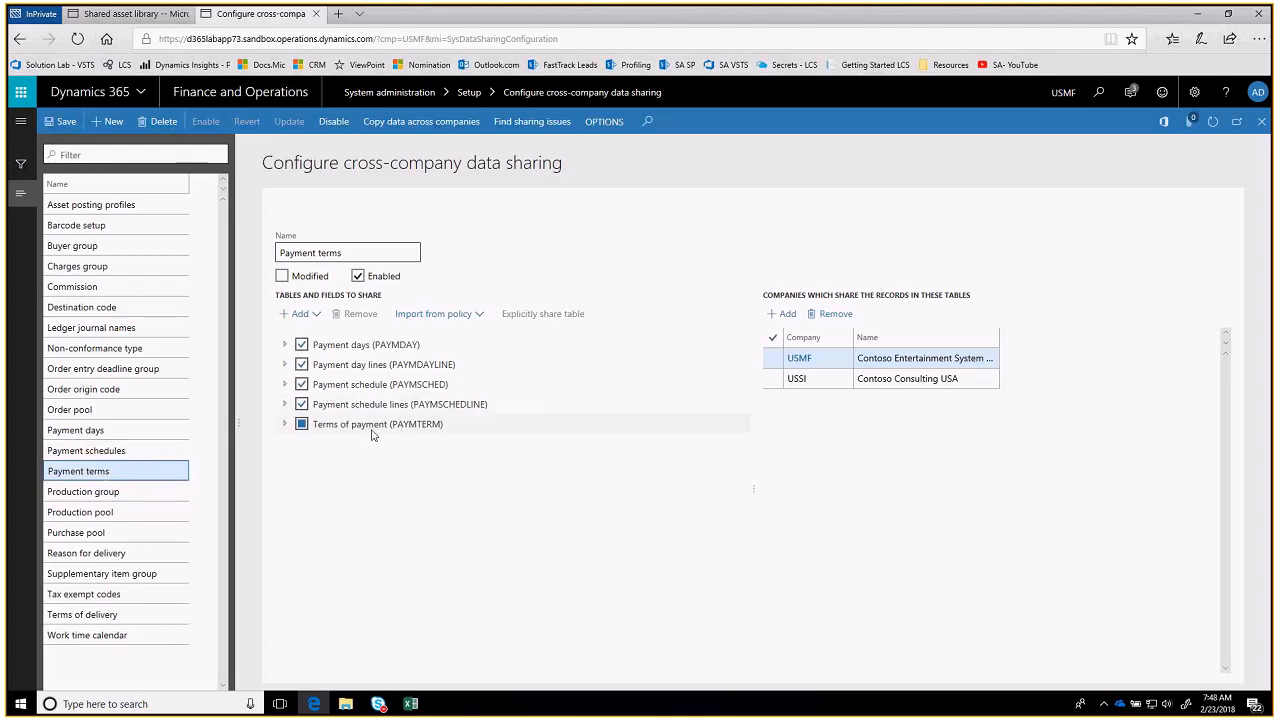
{"action": "left_click", "coordinate": [286, 425]}
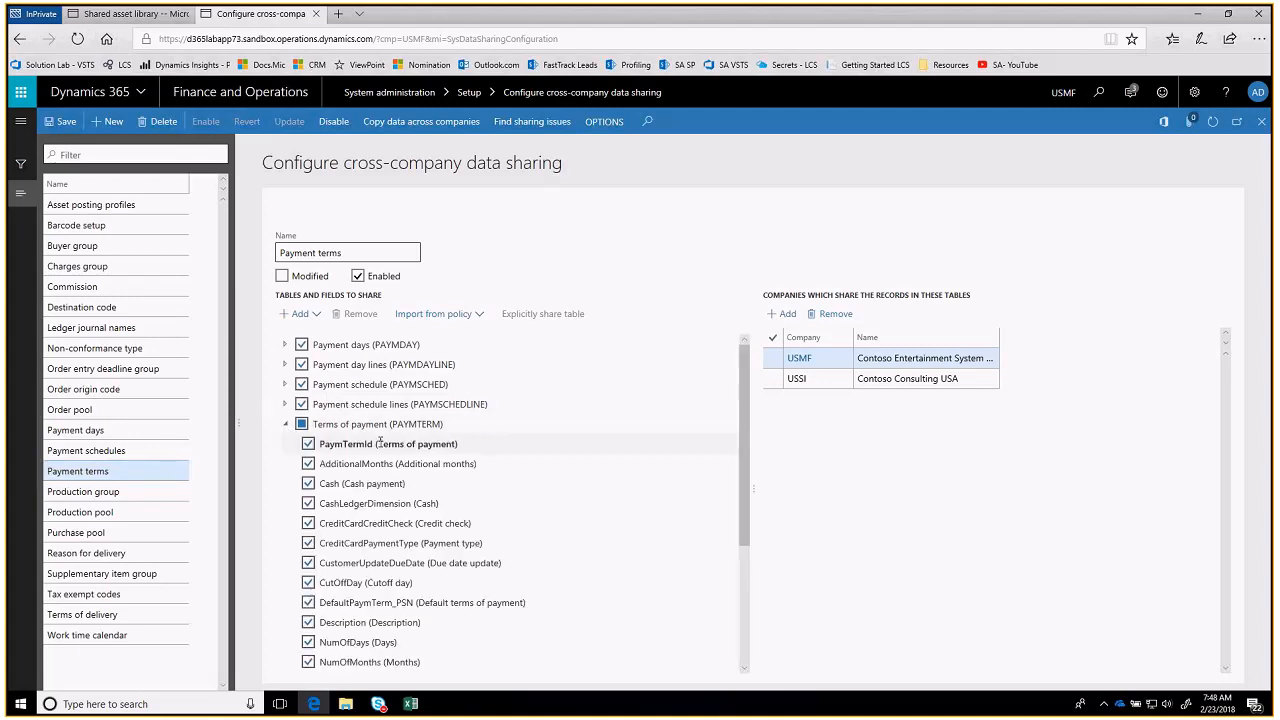
{"action": "left_click_drag", "start_coordinate": [386, 424], "coordinate": [314, 425]}
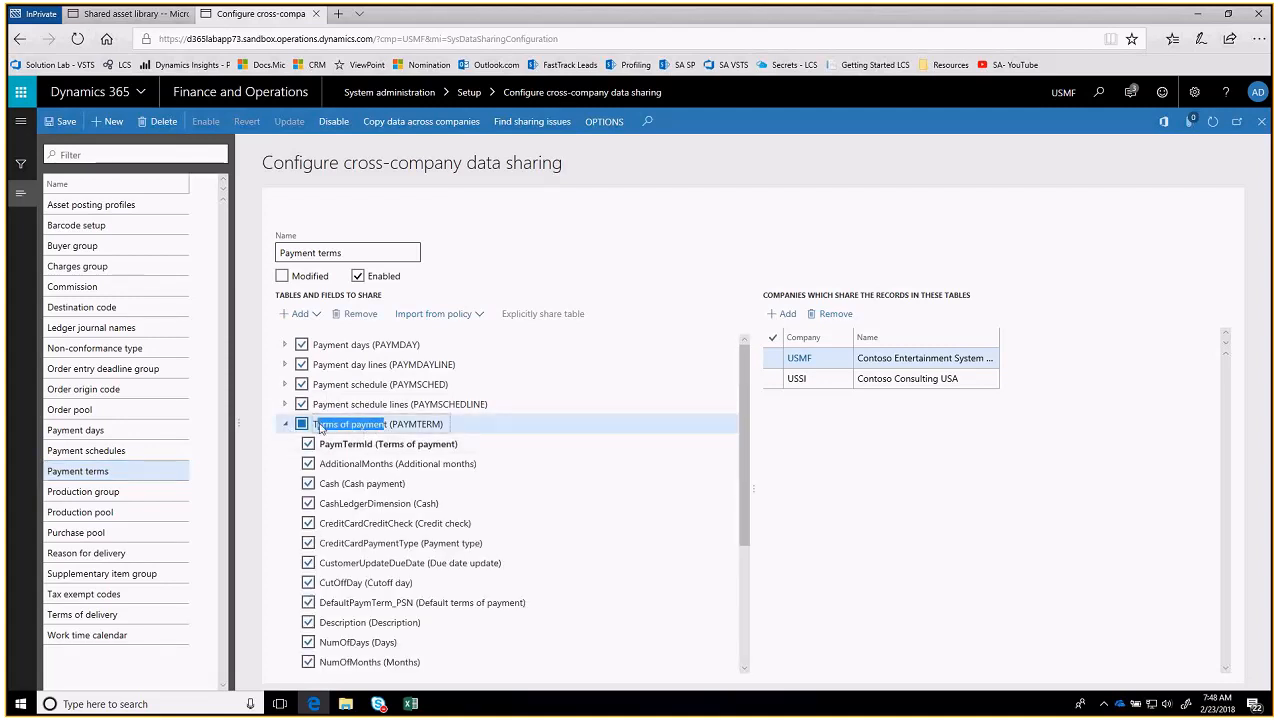
{"action": "left_click_drag", "start_coordinate": [391, 425], "coordinate": [443, 428]}
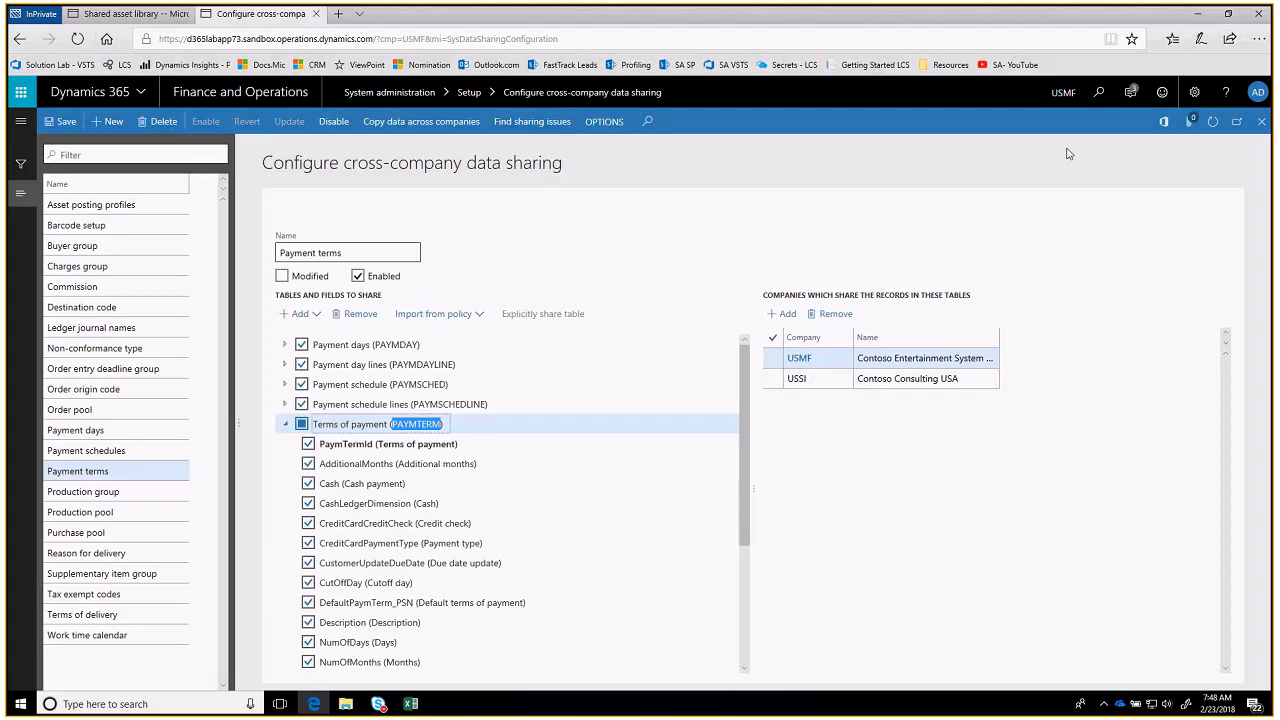
{"action": "left_click", "coordinate": [1065, 93]}
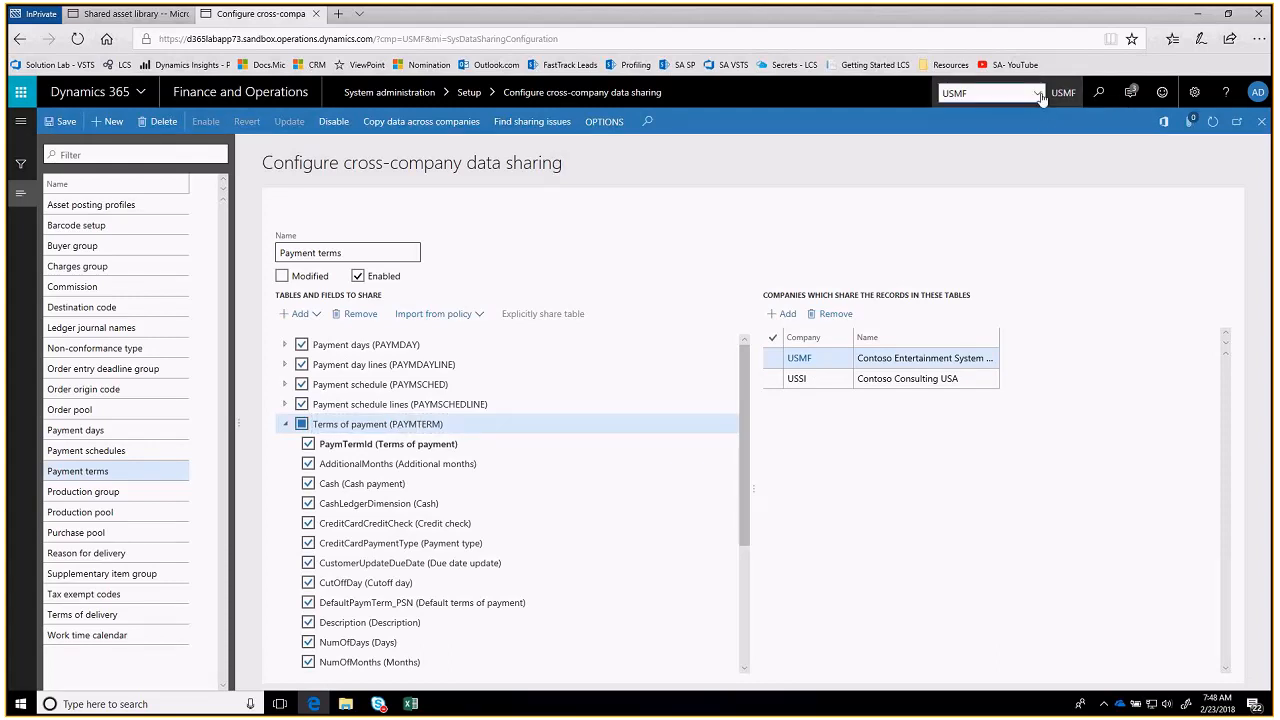
{"action": "left_click", "coordinate": [804, 420]}
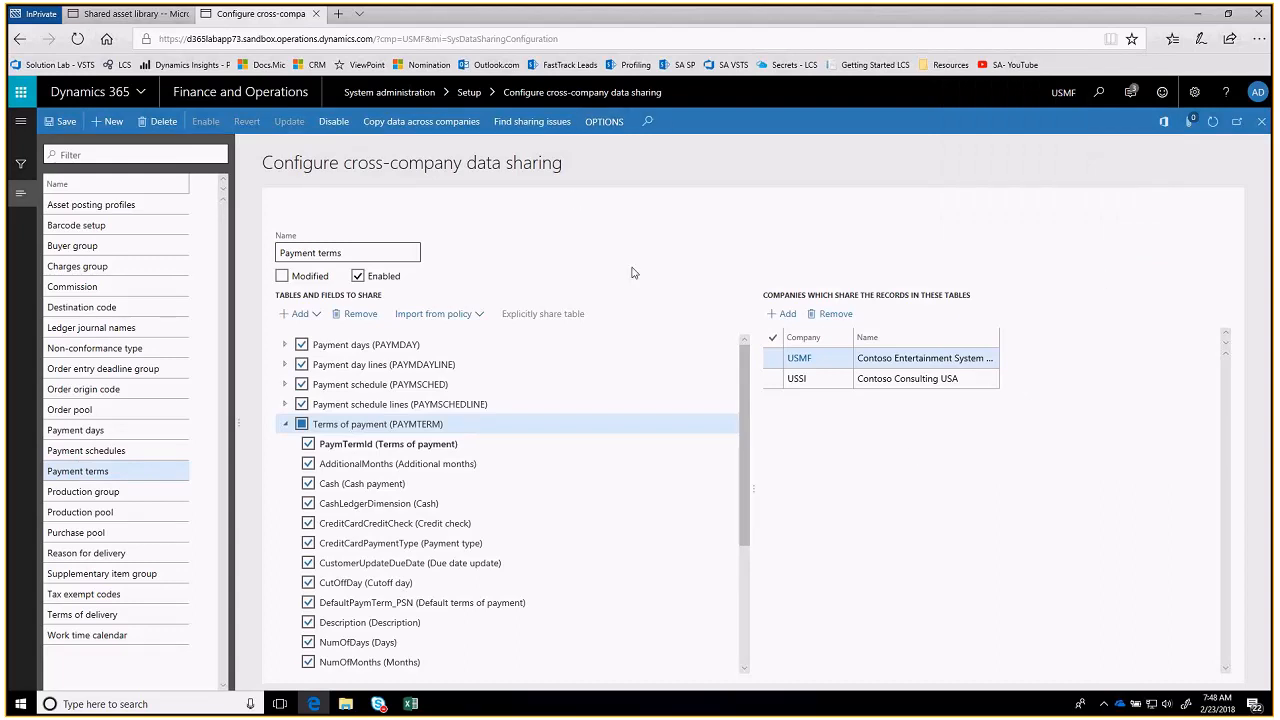
Find the Payment terms policy's sharing issues, compare both companies' descriptions for the 15th record, and view the options for updating the field value
{"action": "left_click", "coordinate": [518, 122]}
{"action": "left_click", "coordinate": [692, 401]}
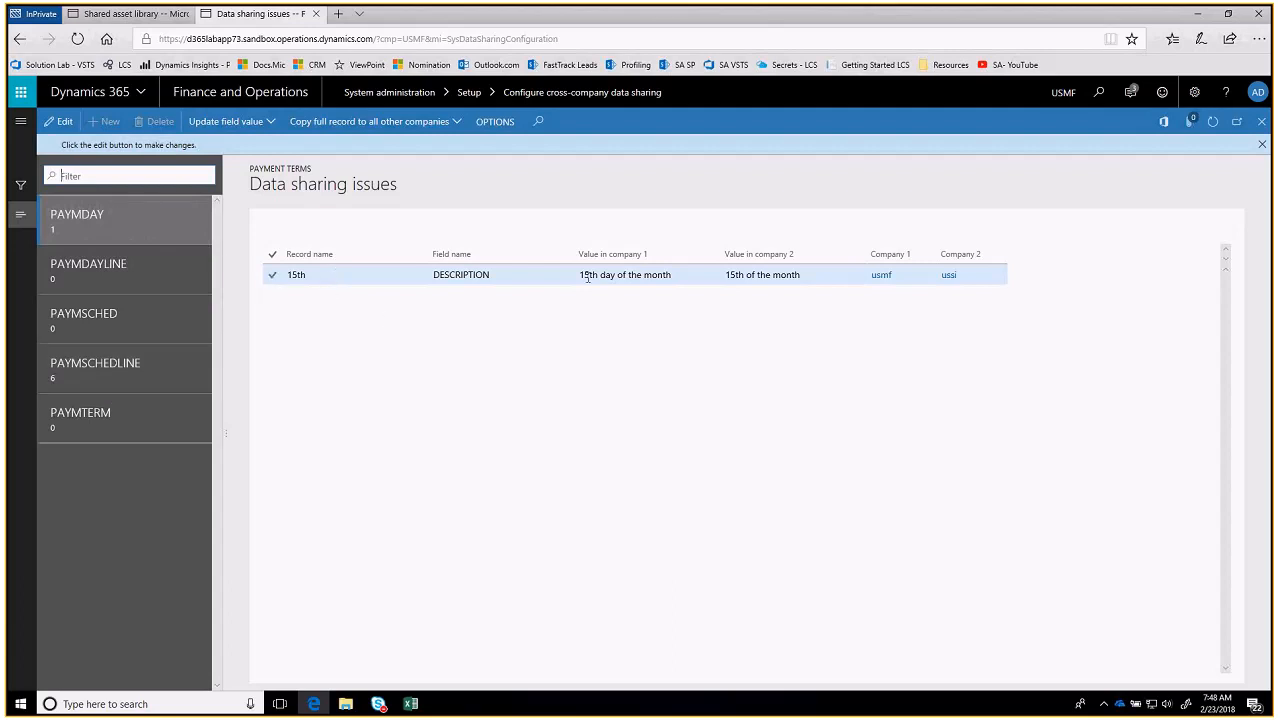
{"action": "left_click", "coordinate": [621, 274]}
{"action": "left_click_drag", "start_coordinate": [752, 275], "coordinate": [788, 275]}
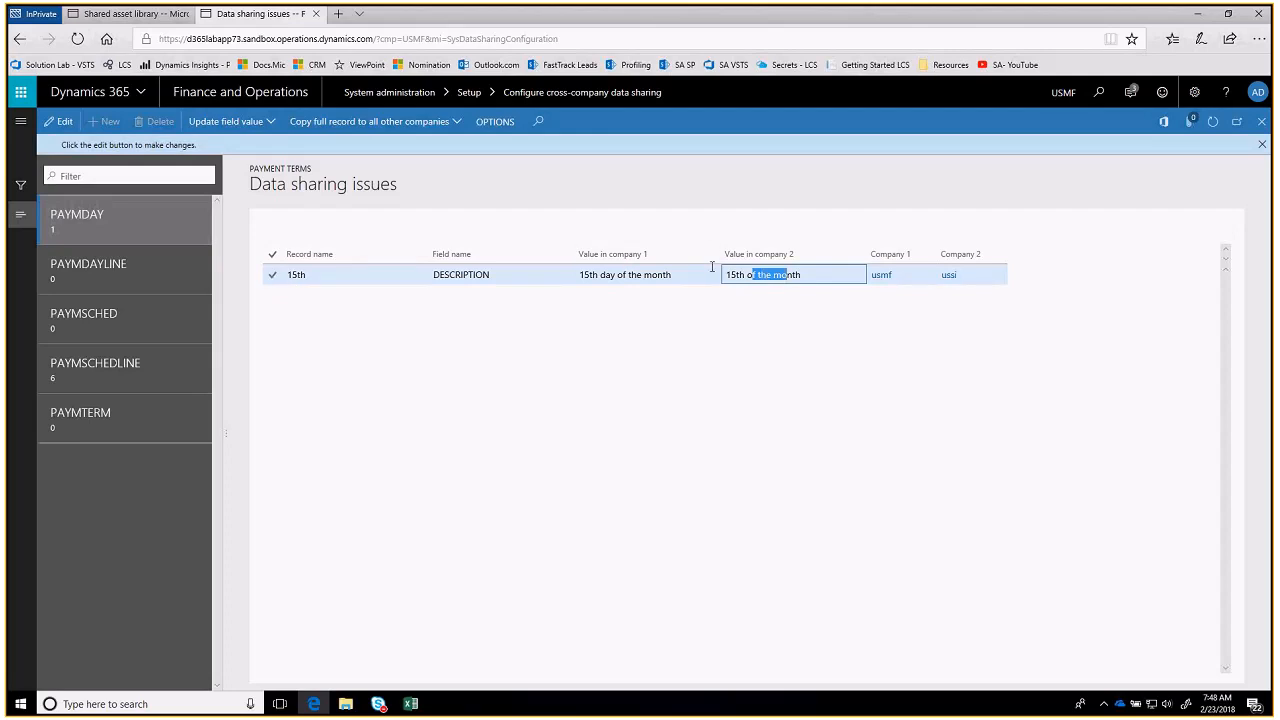
{"action": "left_click", "coordinate": [582, 264]}
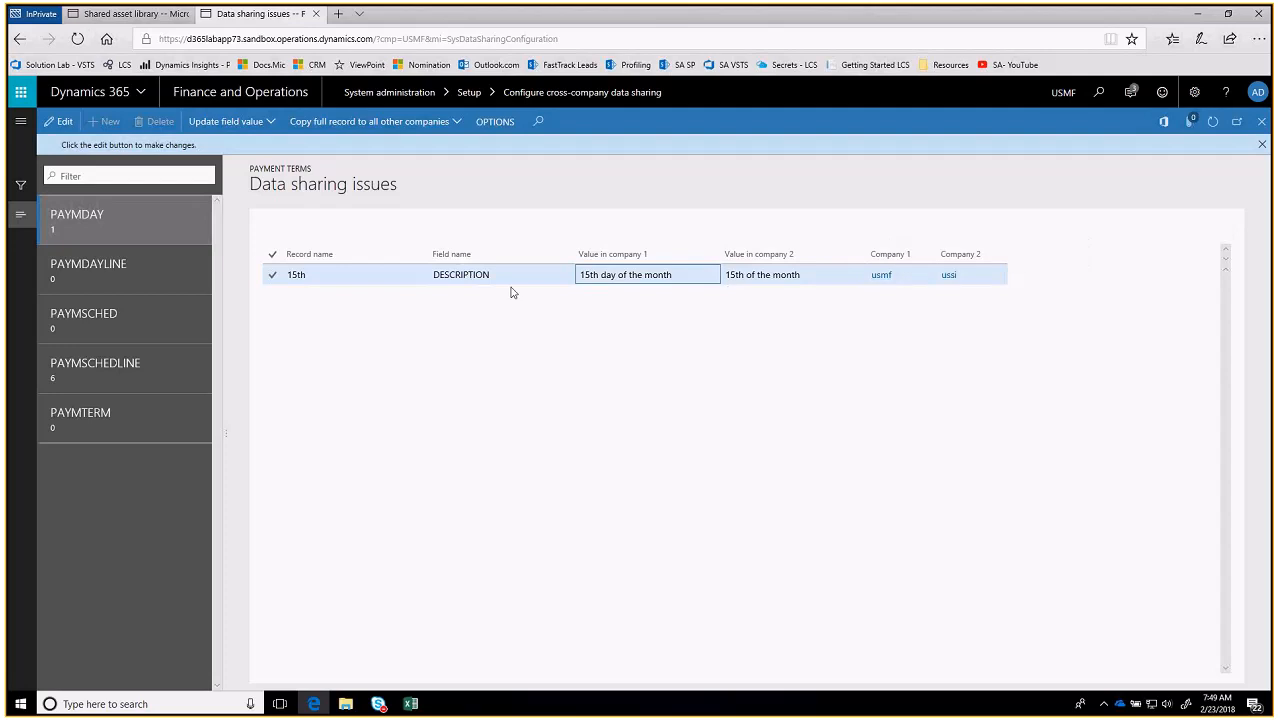
{"action": "left_click_drag", "start_coordinate": [585, 274], "coordinate": [797, 278]}
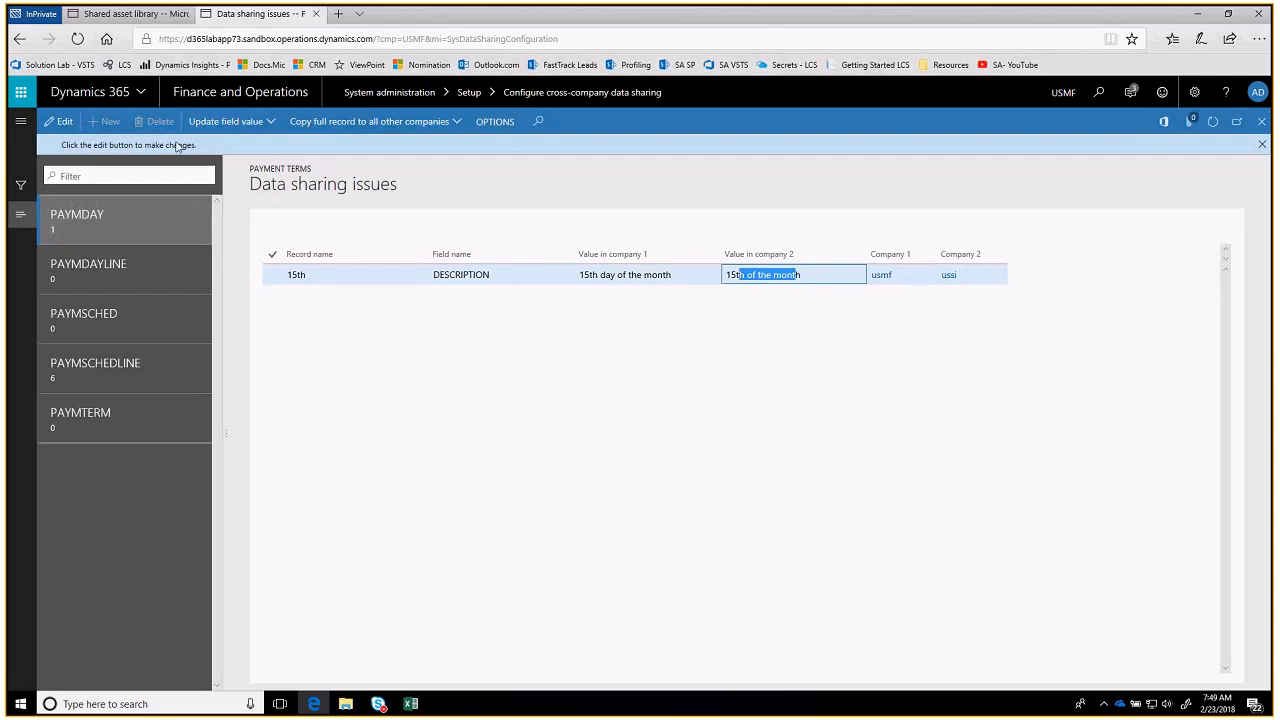
{"action": "left_click", "coordinate": [253, 128]}
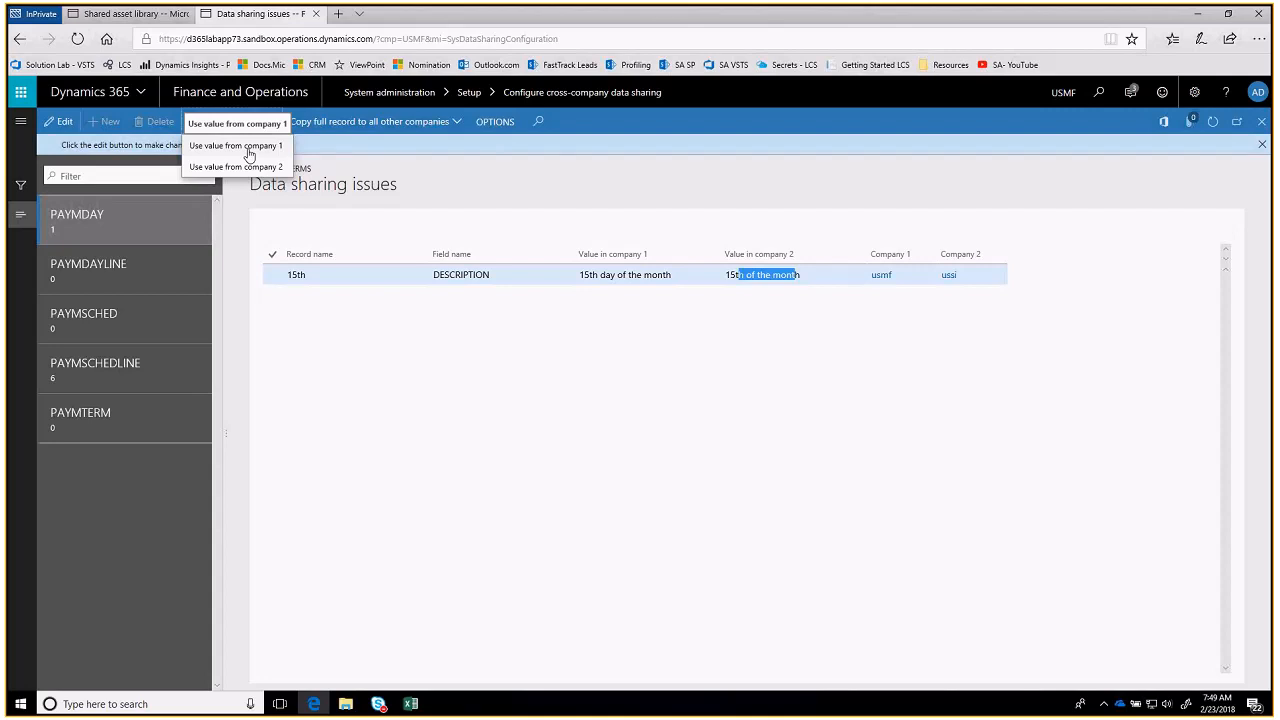
{"action": "left_click", "coordinate": [407, 342]}
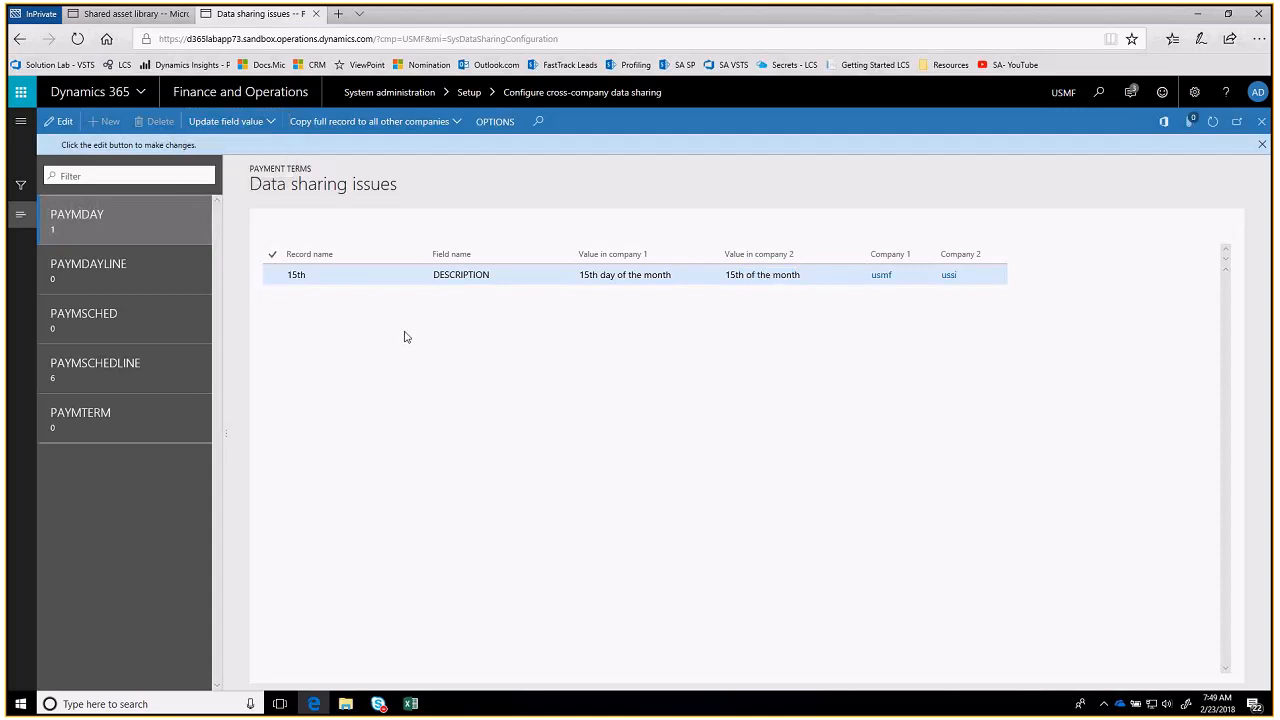
Open the same Finance and Operations address in a new browser tab and go to the Accounts receivable Terms of payment page
{"action": "left_click", "coordinate": [353, 40]}
{"action": "key", "text": "ctrl+c"}
{"action": "left_click", "coordinate": [338, 13]}
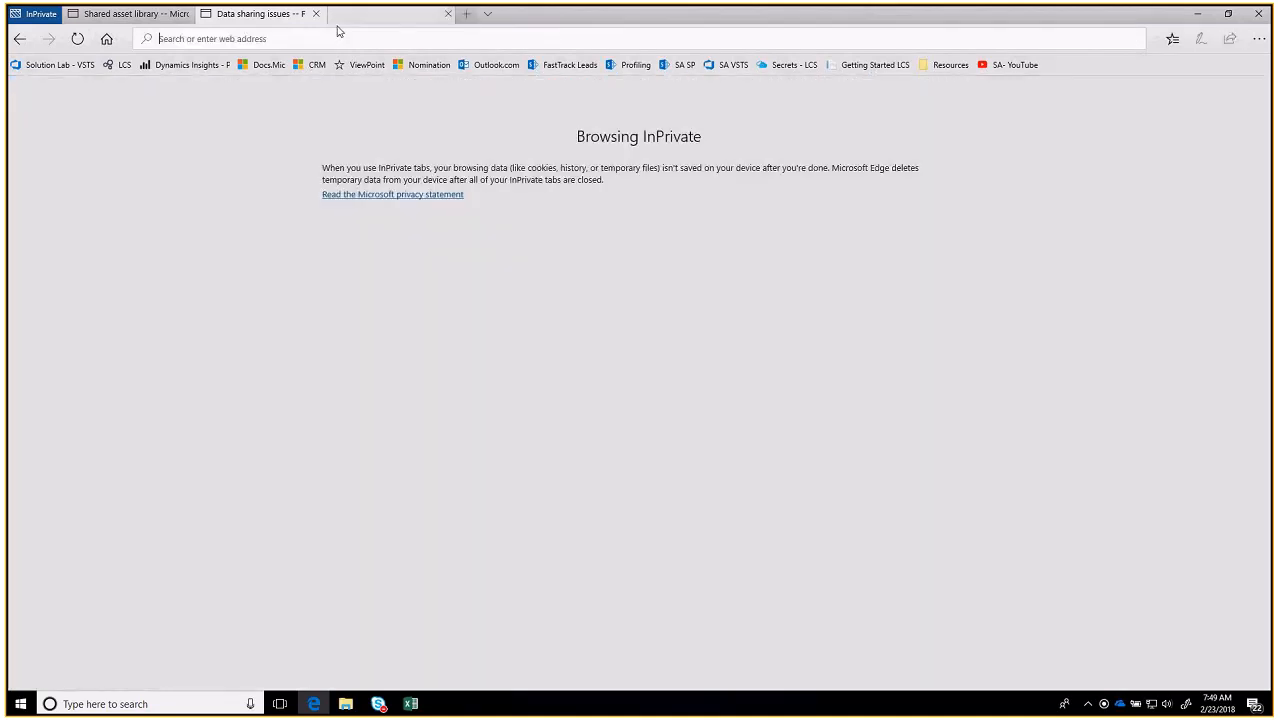
{"action": "key", "text": "ctrl+v"}
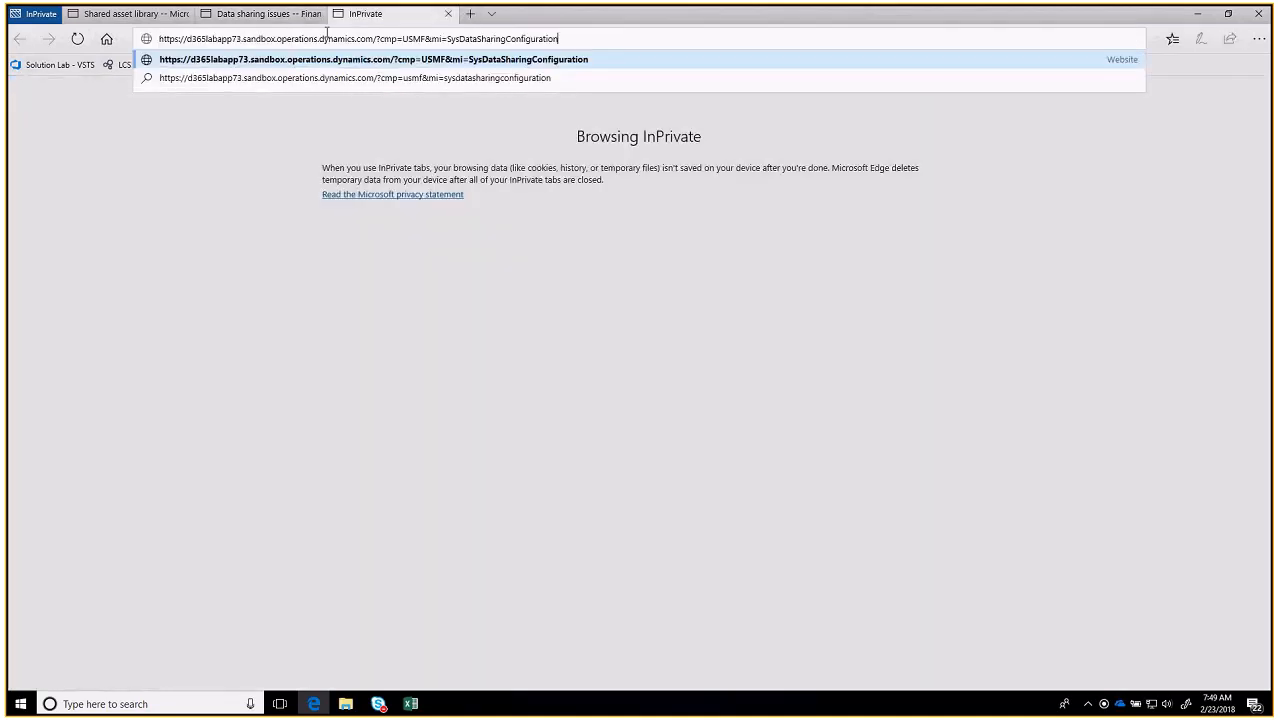
{"action": "key", "text": "Return"}
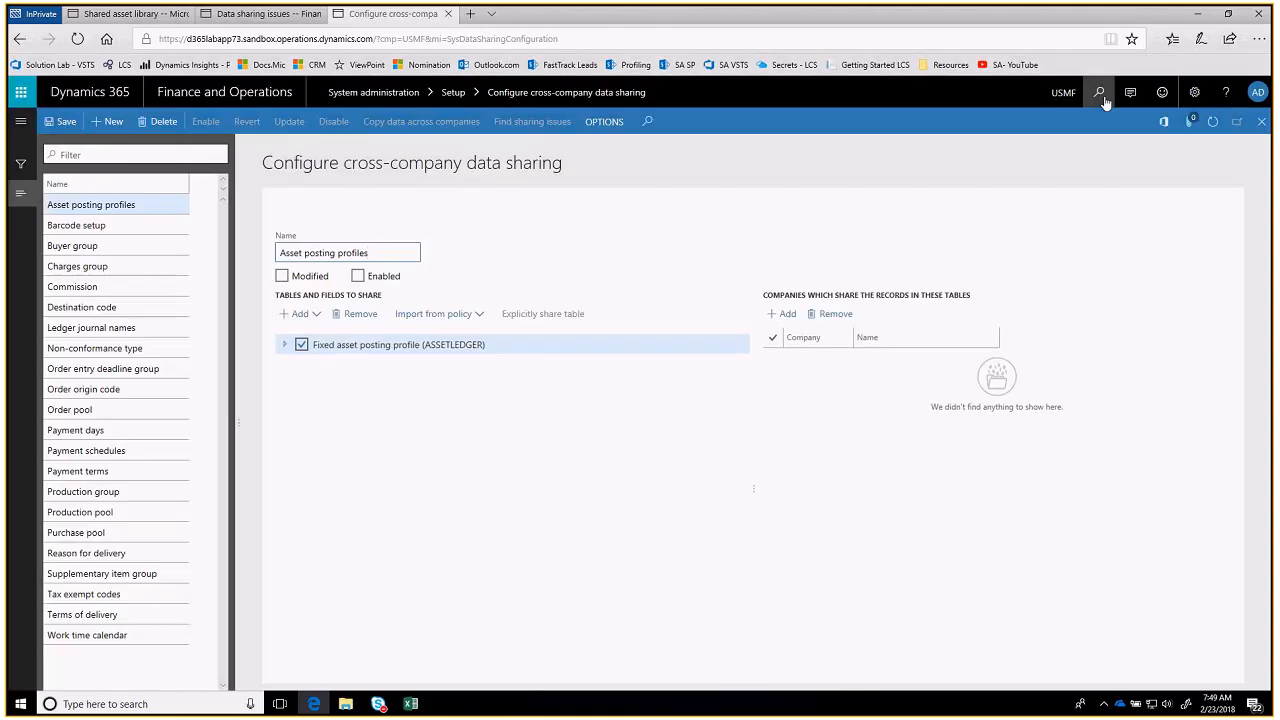
{"action": "left_click", "coordinate": [1100, 93]}
{"action": "type", "text": "term"}
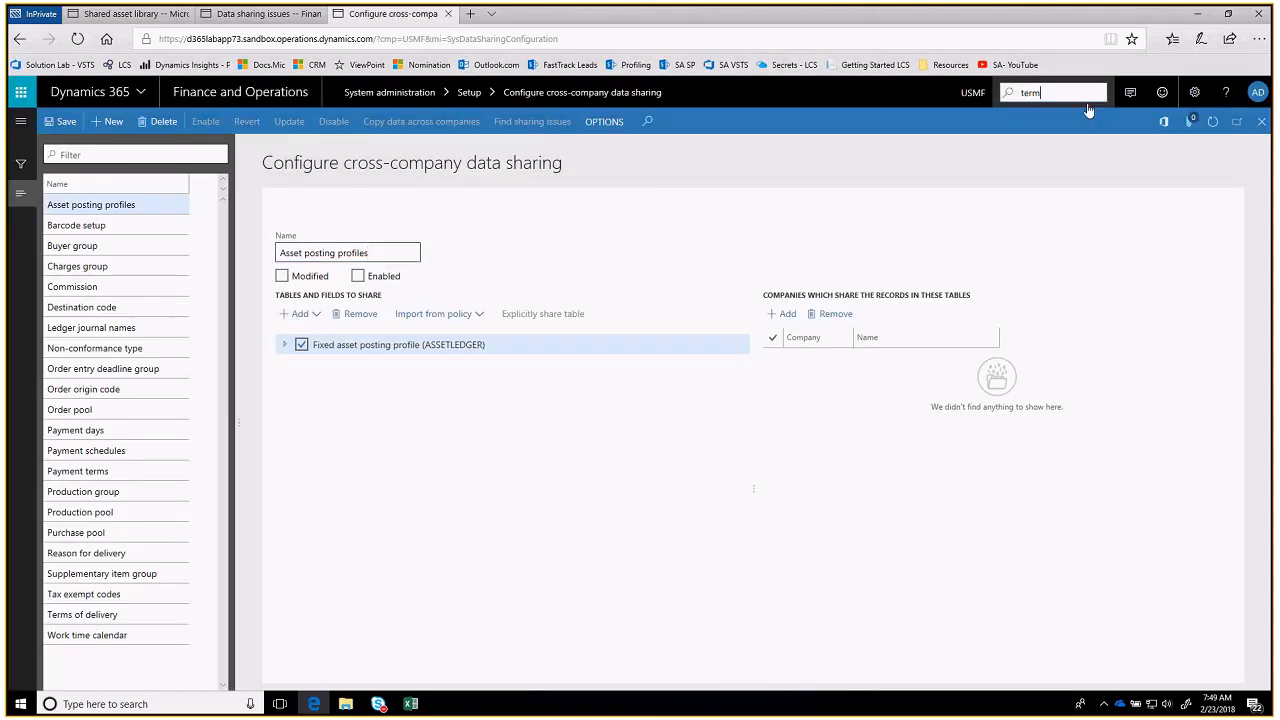
{"action": "type", "text": "s of"}
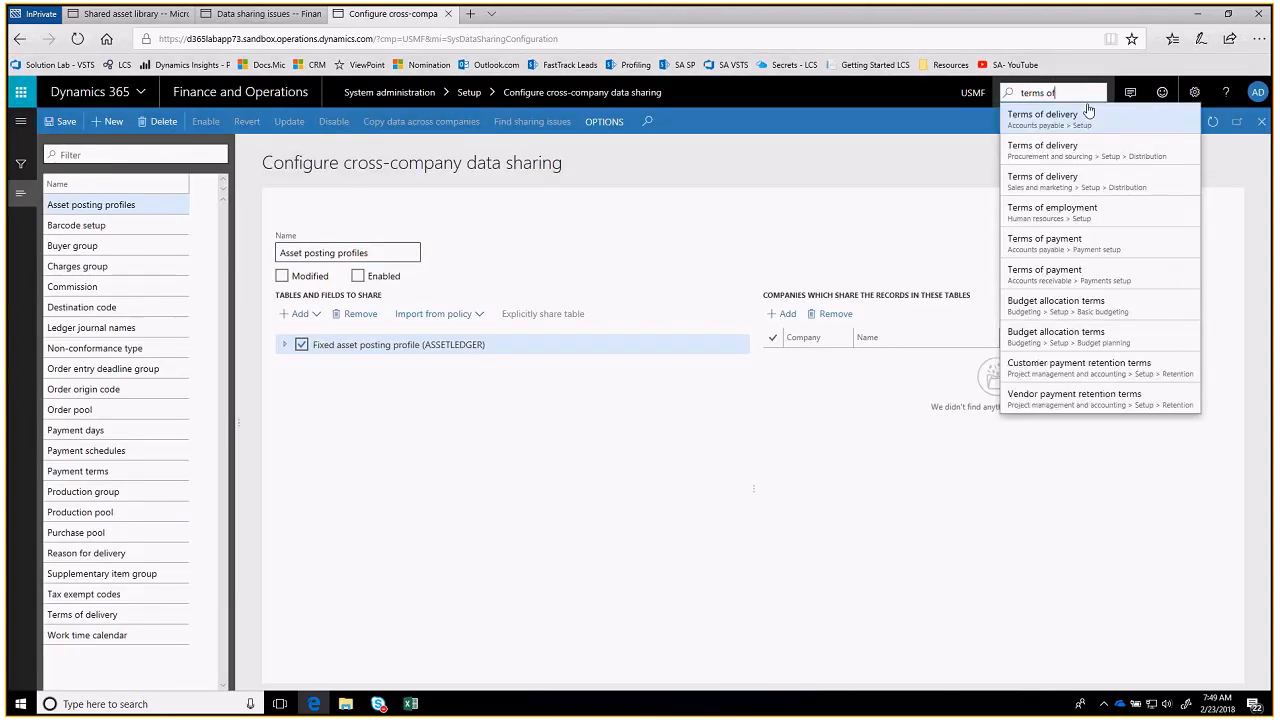
{"action": "left_click", "coordinate": [1057, 277]}
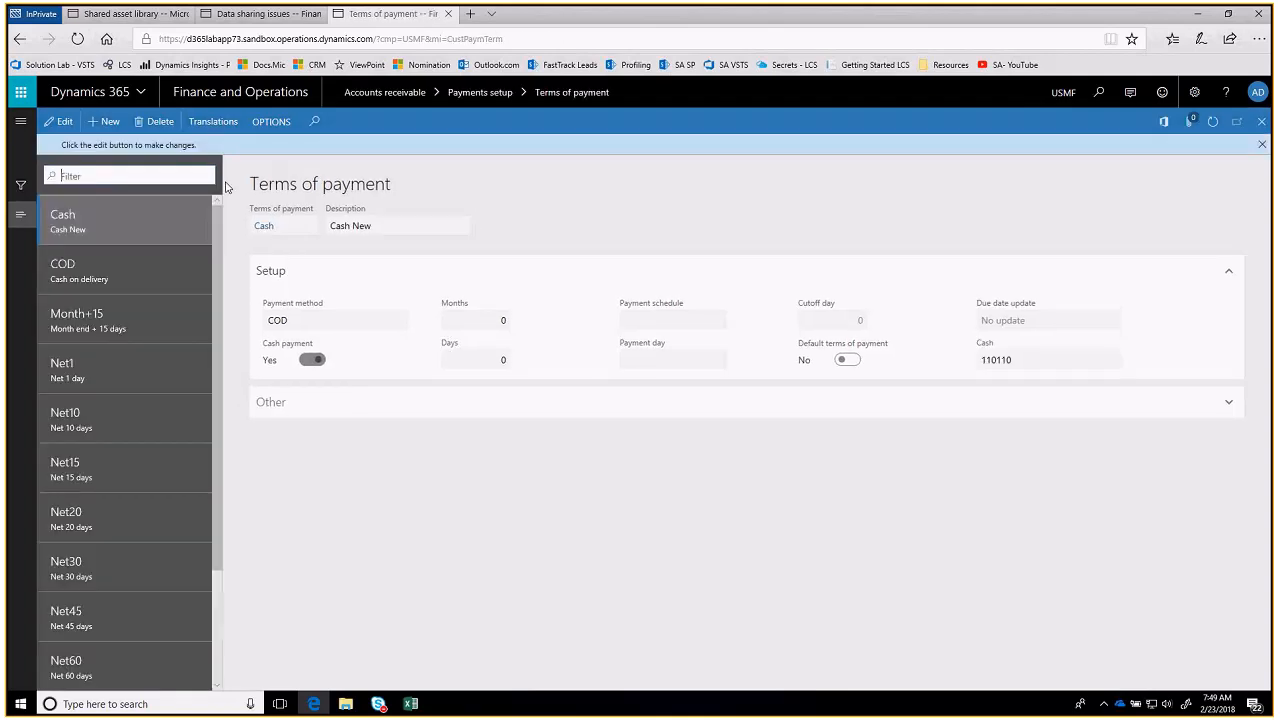
Open a second copy of the Terms of payment page in another browser tab and switch its company to USSI
{"action": "left_click", "coordinate": [382, 43]}
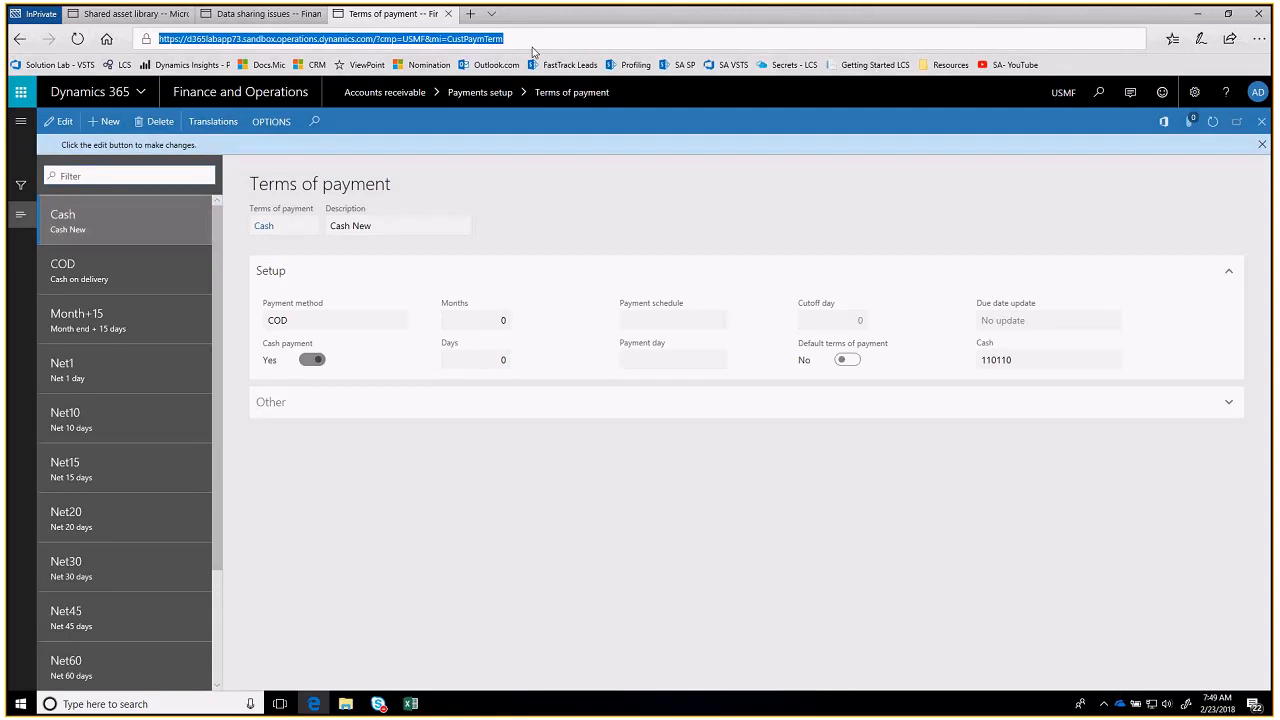
{"action": "type", "text": "https://d365labapp73.sandbox.operations.dynamics.com/?cmp=USMF&mi=CustPaymTerm"}
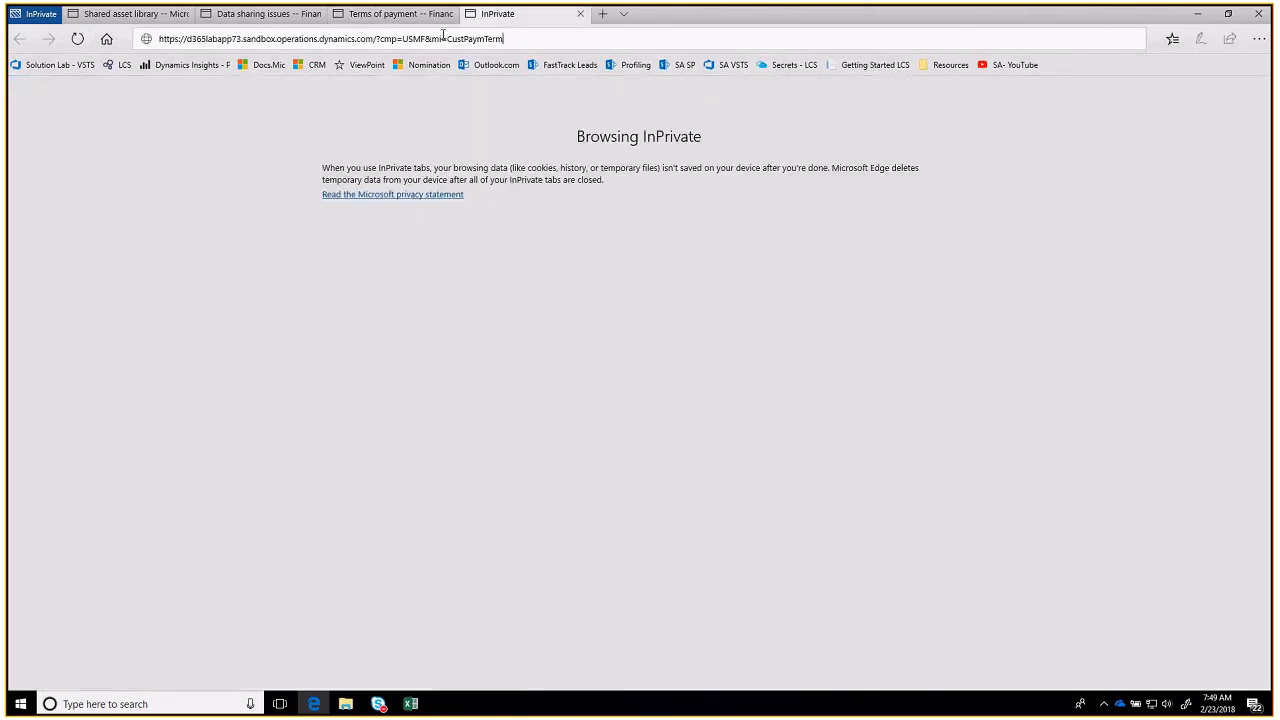
{"action": "key", "text": "Return"}
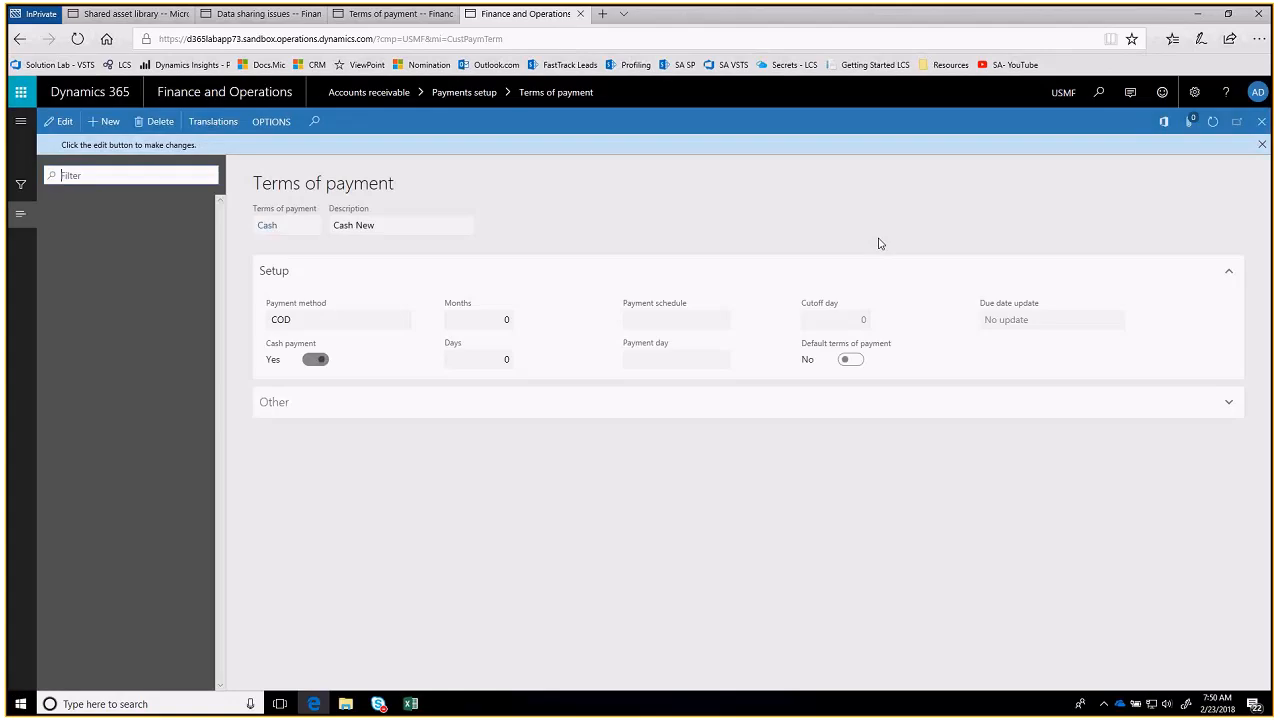
{"action": "left_click", "coordinate": [1062, 100]}
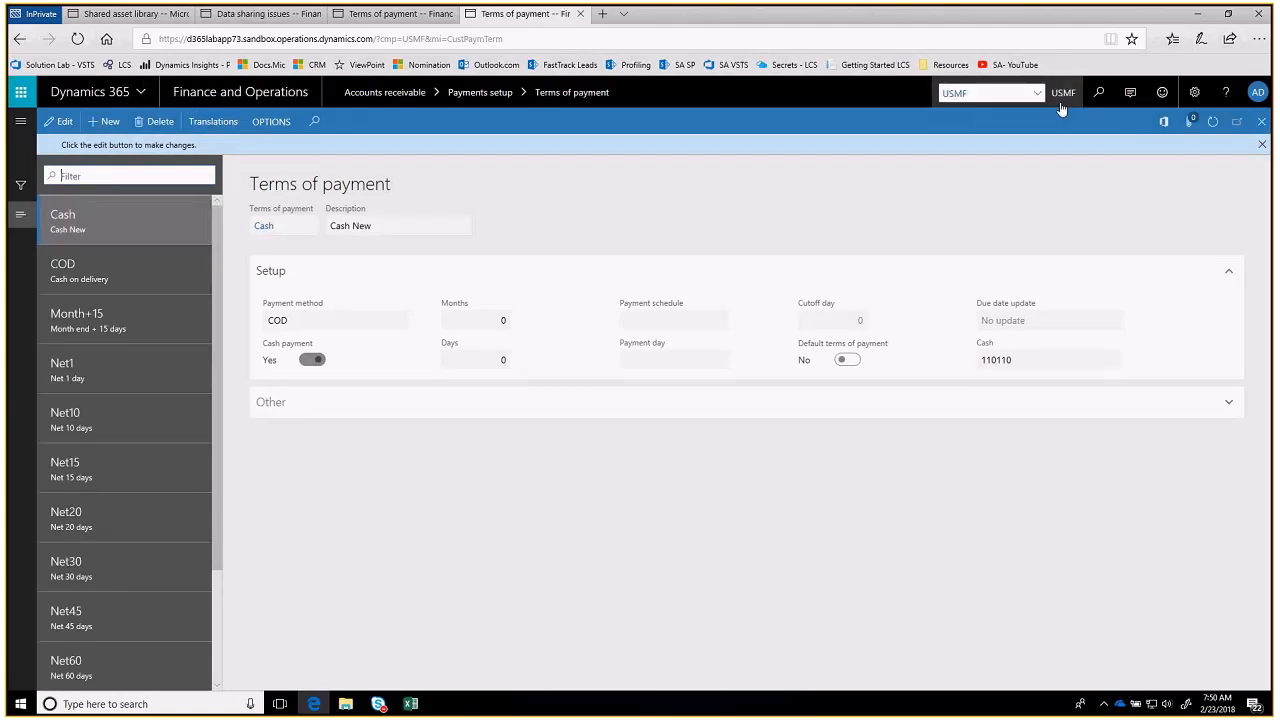
{"action": "left_click", "coordinate": [990, 93]}
{"action": "type", "text": "USSI"}
{"action": "key", "text": "Return"}
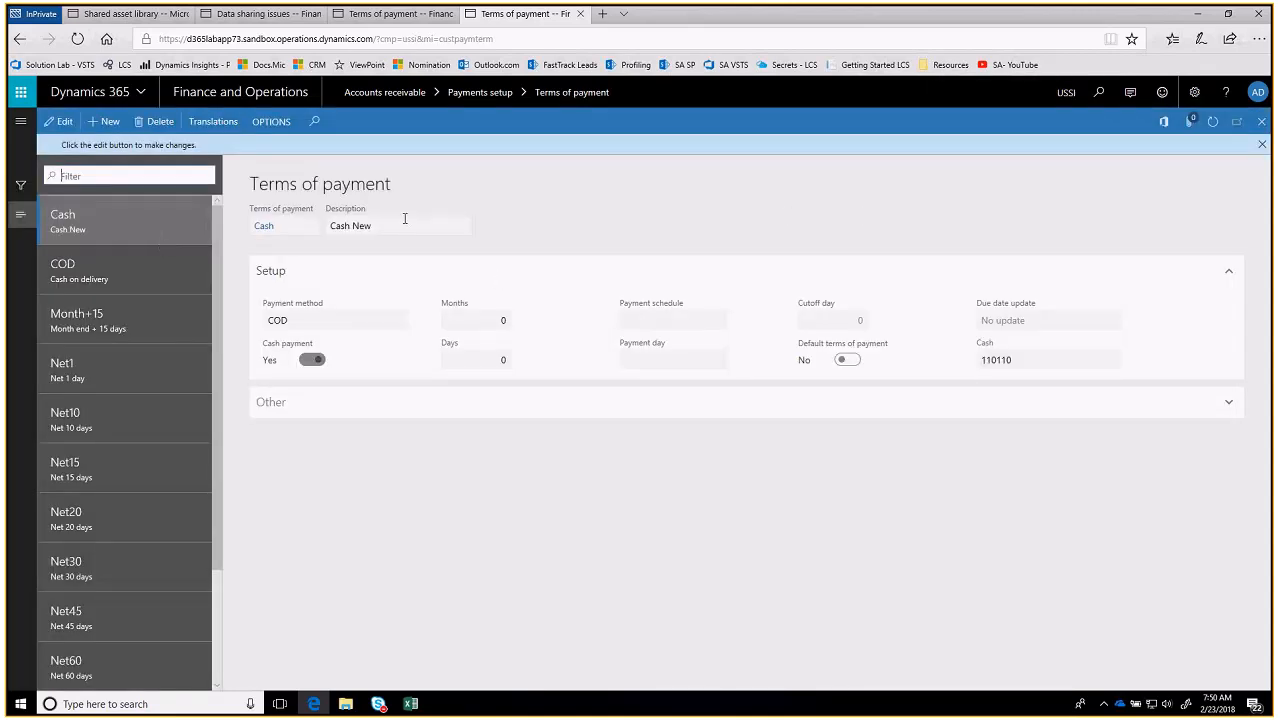
Compare the description of the Cash payment term between the USMF and USSI pages
{"action": "left_click", "coordinate": [369, 16]}
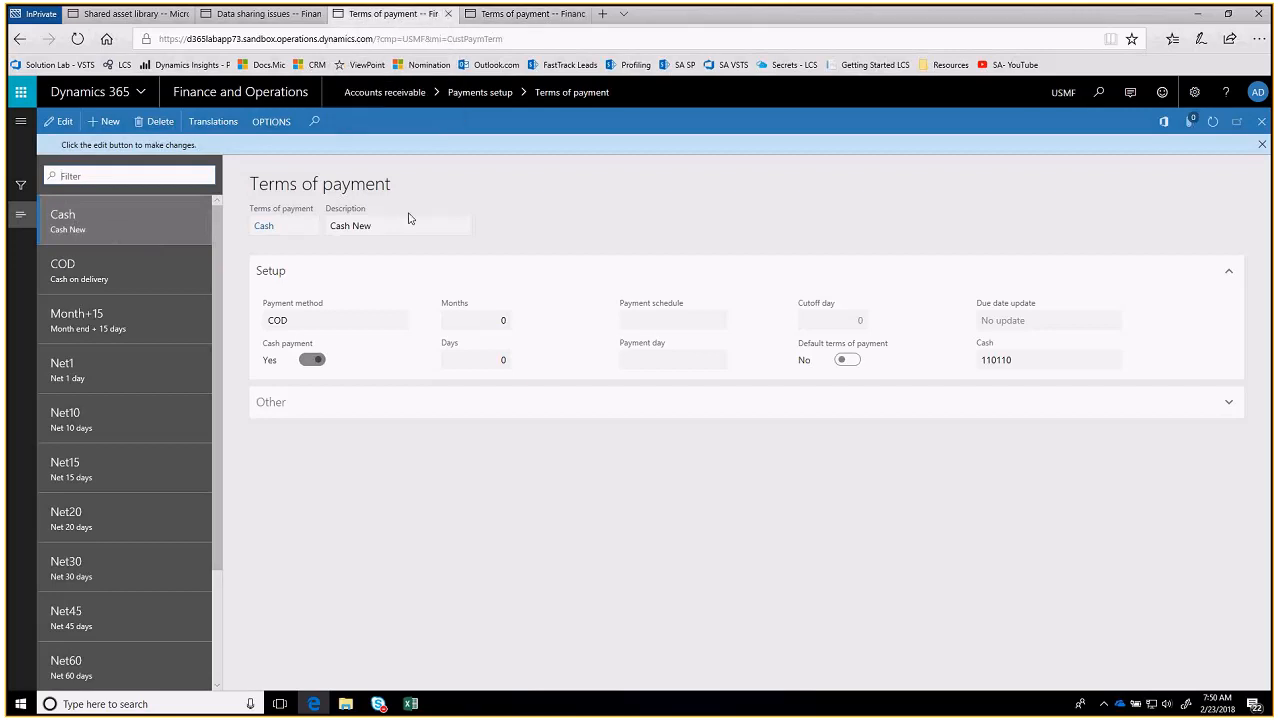
{"action": "left_click", "coordinate": [372, 225]}
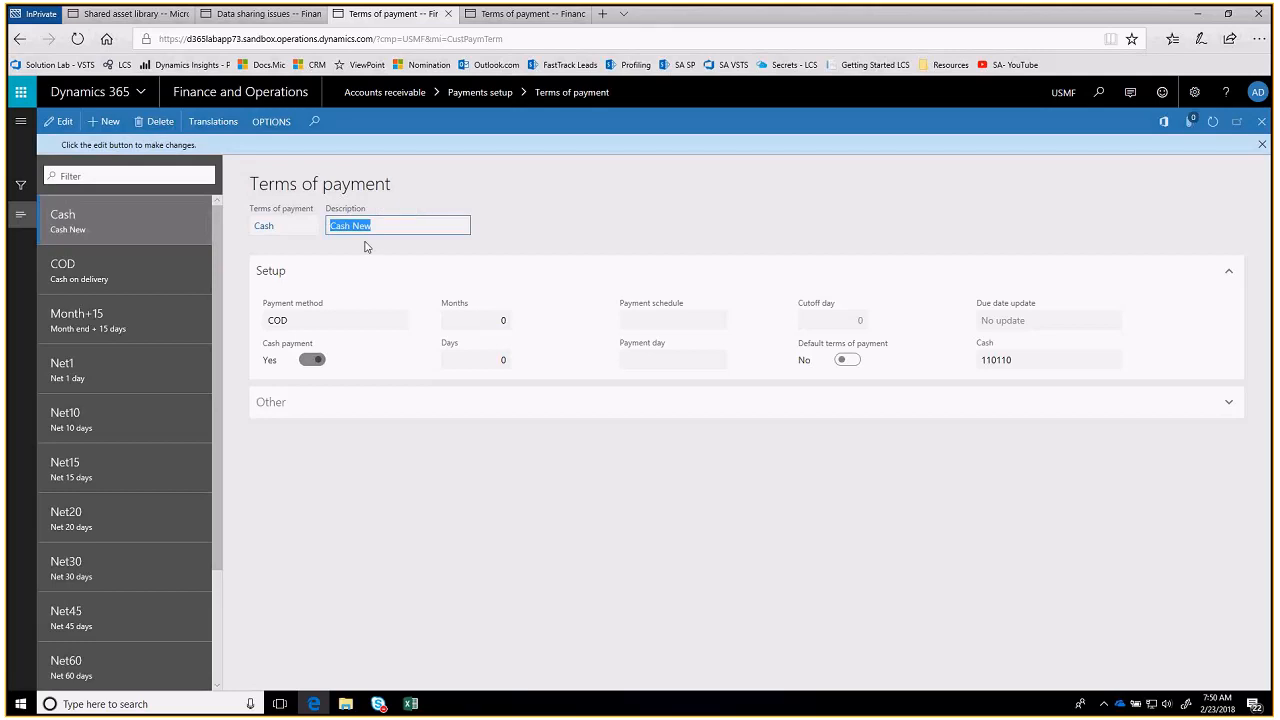
{"action": "left_click", "coordinate": [520, 14]}
{"action": "left_click", "coordinate": [385, 228]}
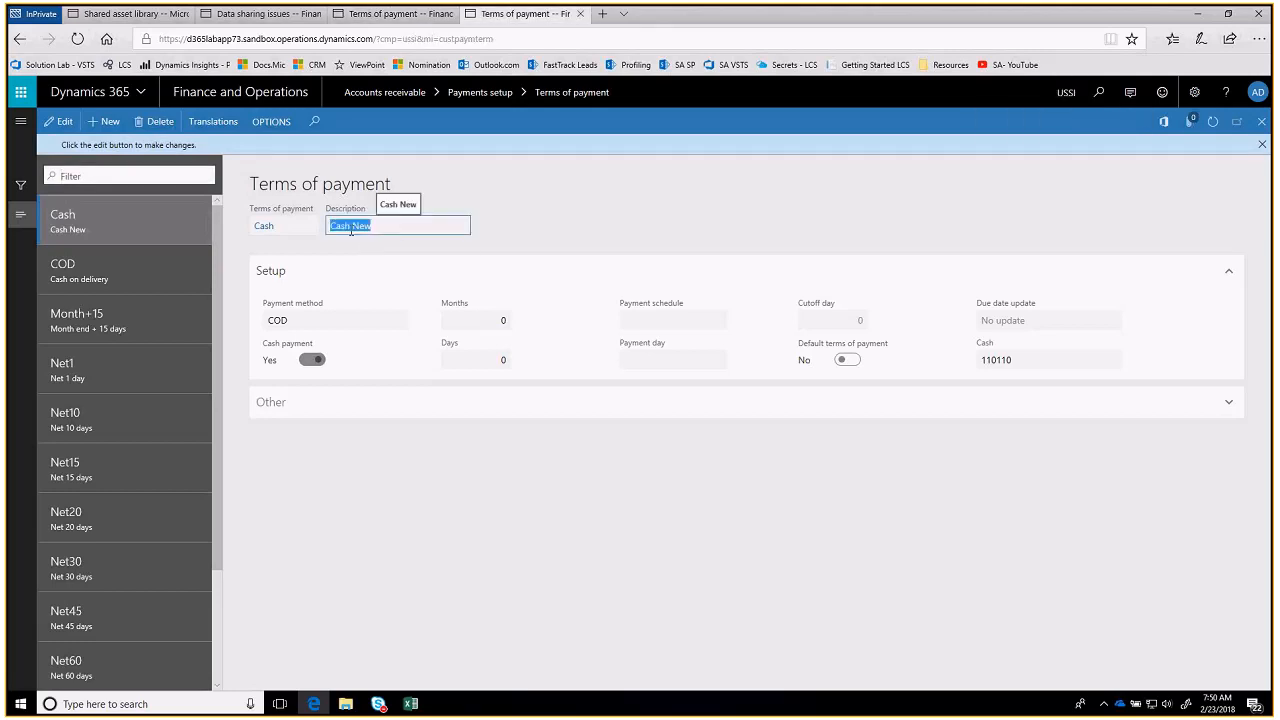
Change the Cash payment term's description to "Cash (Shared)" in USSI, save it, and refresh the Terms of payment page in USMF
{"action": "left_click", "coordinate": [58, 121]}
{"action": "left_click", "coordinate": [411, 206]}
{"action": "key", "text": "BackSpace"}
{"action": "key", "text": "BackSpace"}
{"action": "key", "text": "BackSpace"}
{"action": "type", "text": "San"}
{"action": "key", "text": "BackSpace"}
{"action": "key", "text": "BackSpace"}
{"action": "key", "text": "BackSpace"}
{"action": "type", "text": "(Shared)"}
{"action": "key", "text": "Tab"}
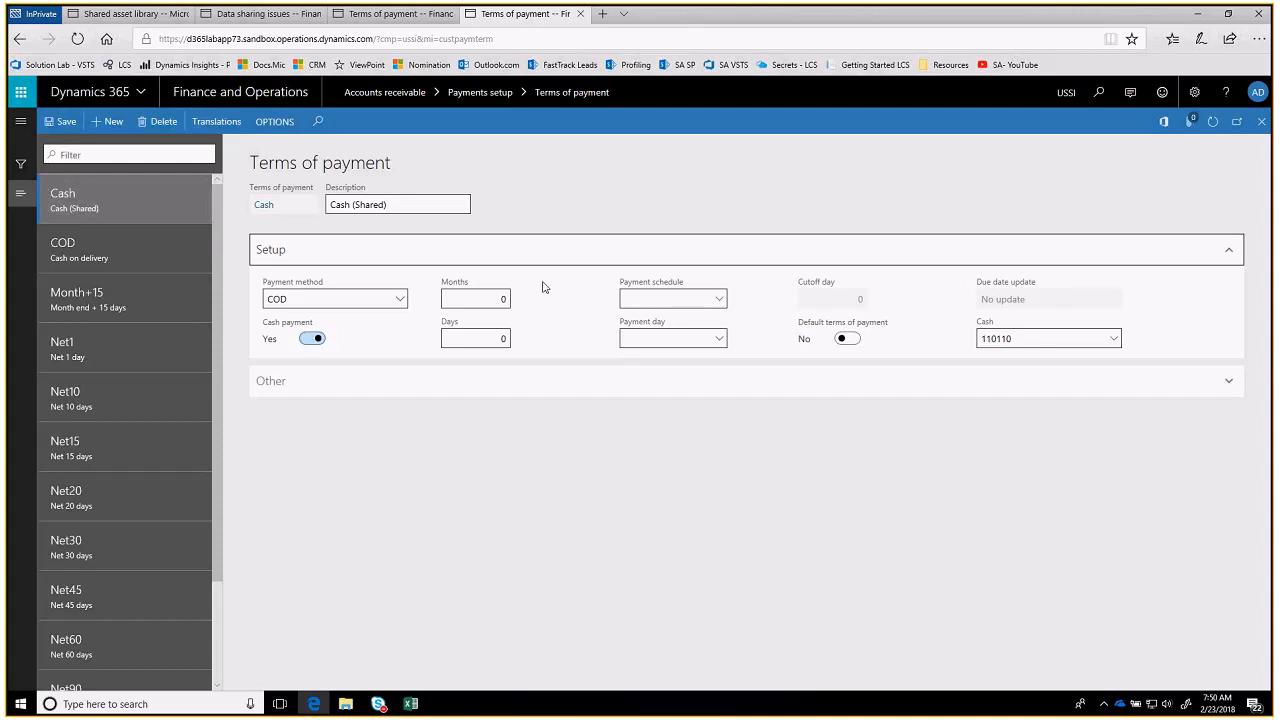
{"action": "left_click", "coordinate": [62, 124]}
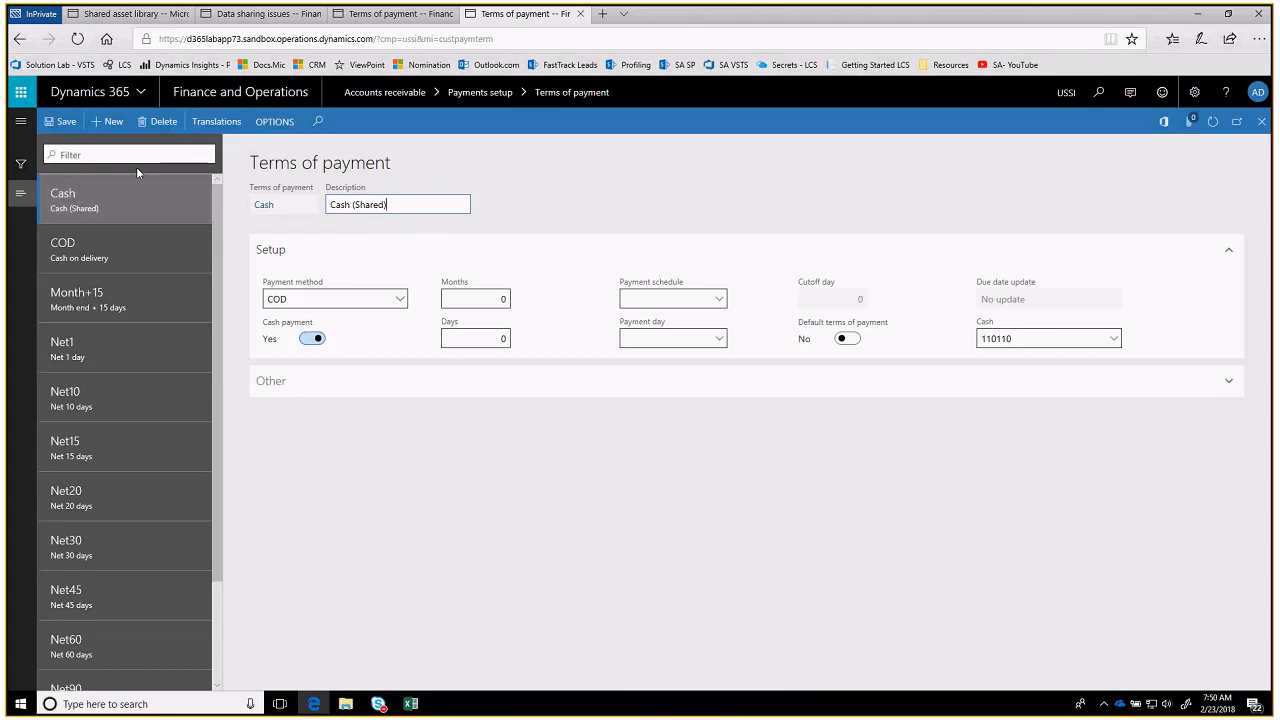
{"action": "left_click", "coordinate": [395, 13]}
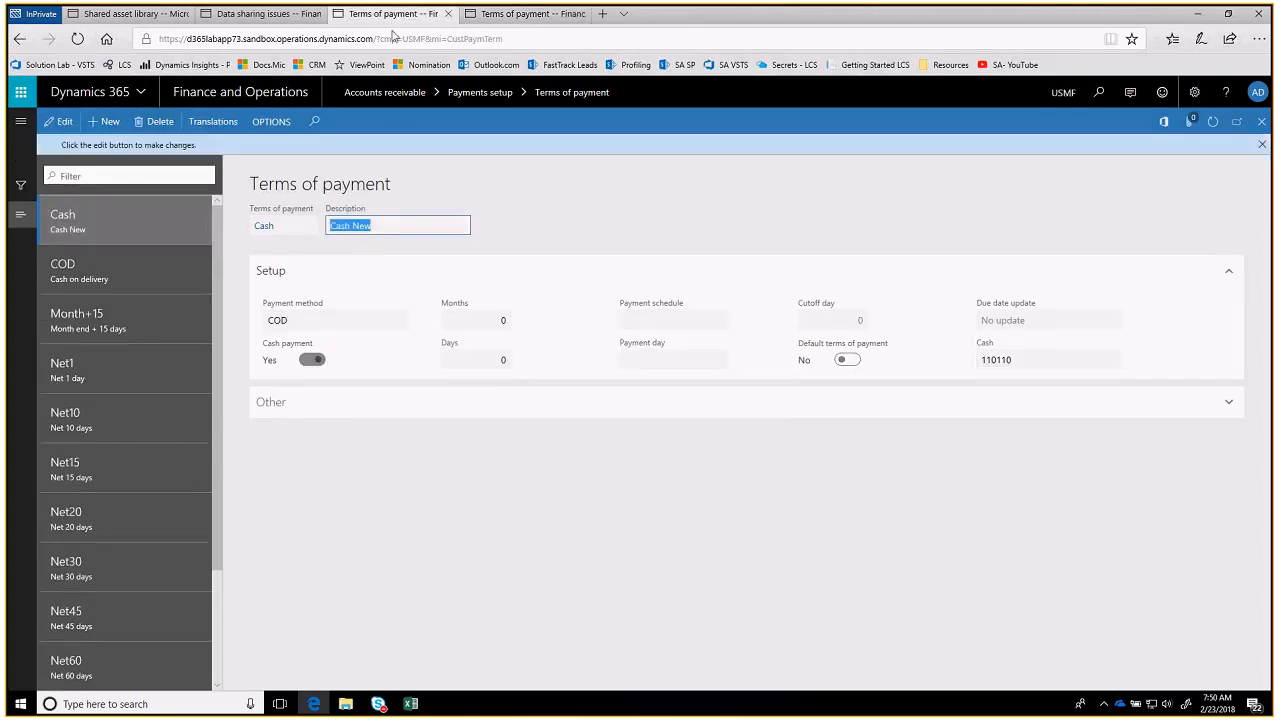
{"action": "left_click", "coordinate": [1212, 122]}
Go to the Finance and Operations dashboard and open the Data management workspace
{"action": "left_click", "coordinate": [286, 93]}
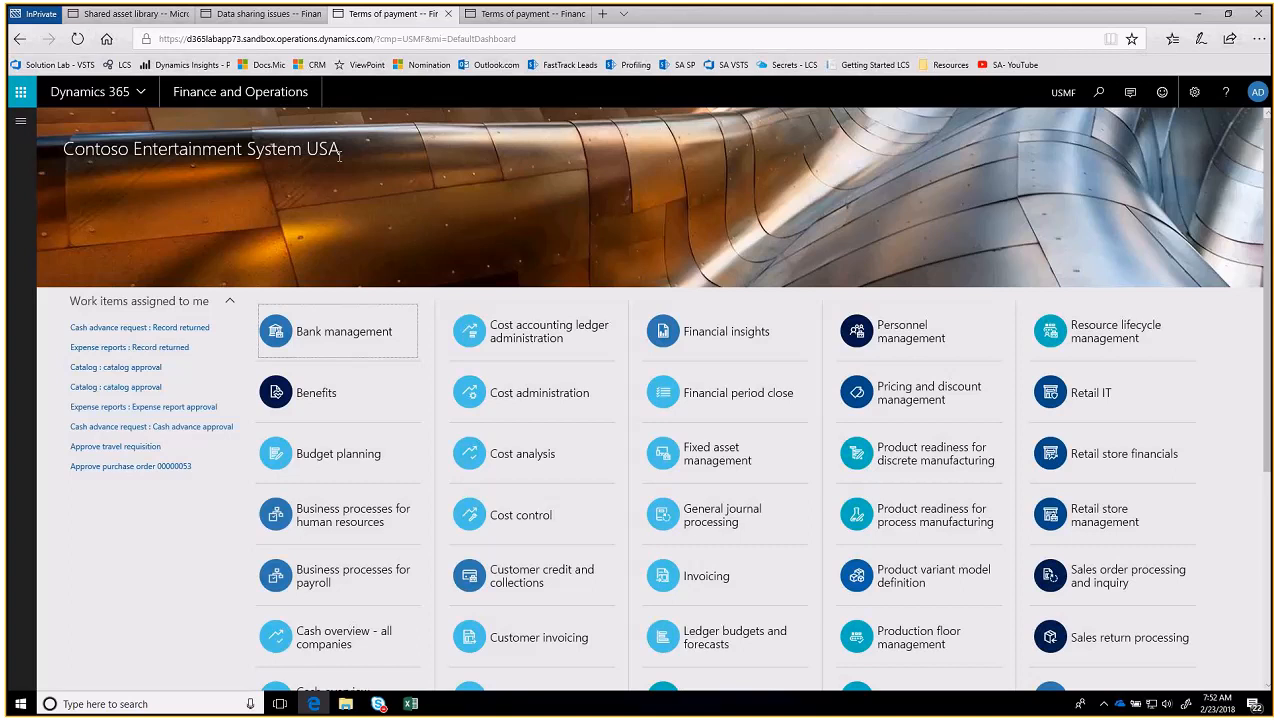
{"action": "scroll", "coordinate": [583, 568], "scroll_direction": "down", "scroll_amount": 3}
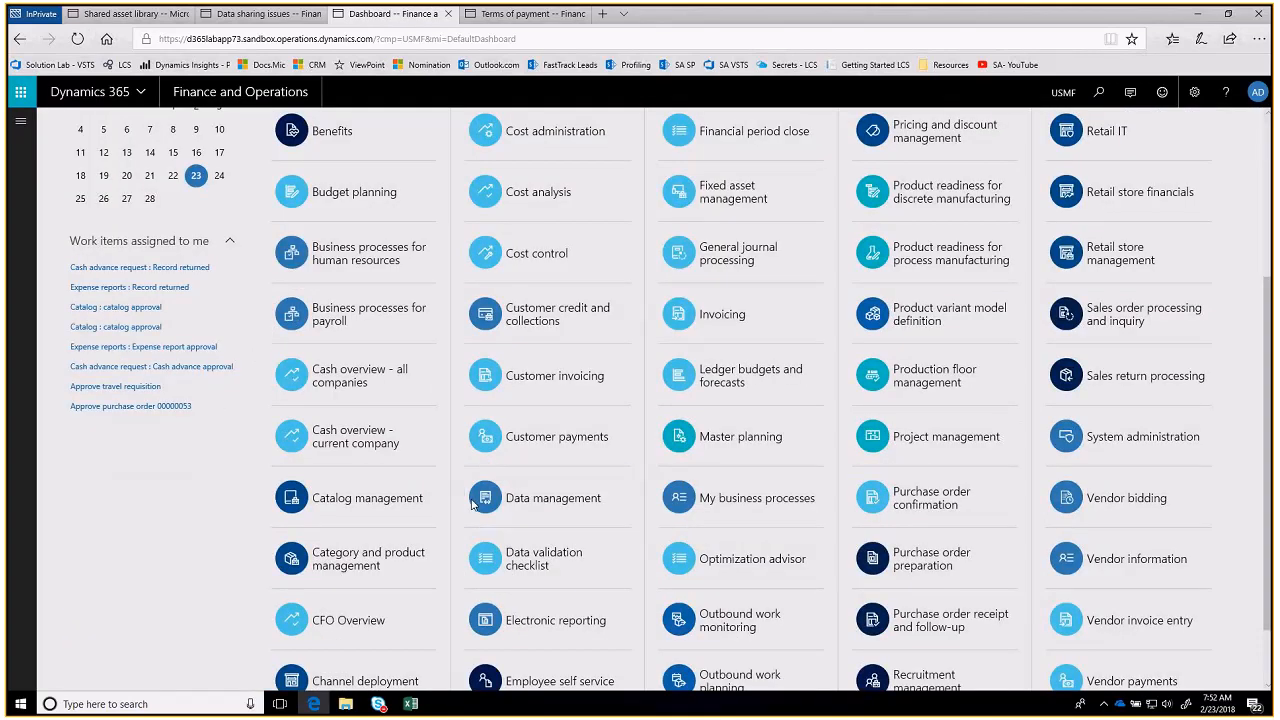
{"action": "left_click", "coordinate": [485, 498]}
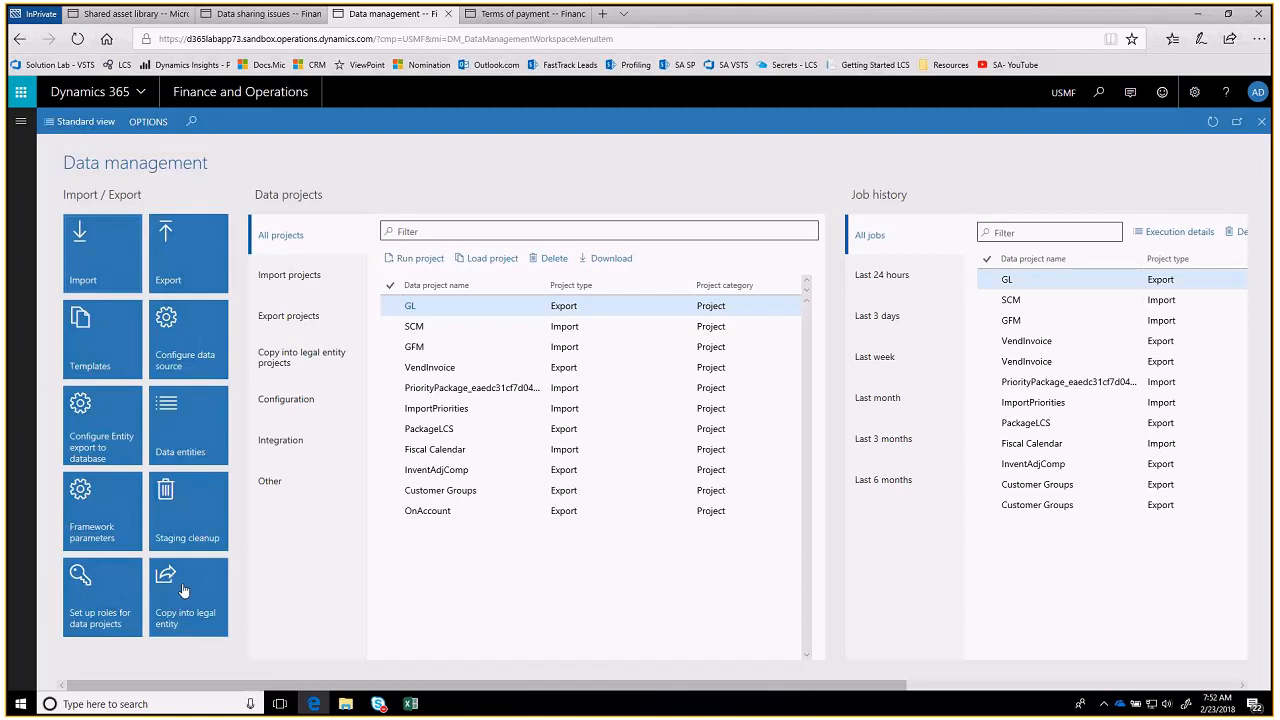
Create a copy into legal entity project with group name "New Le" and description "New"
{"action": "left_click", "coordinate": [184, 590]}
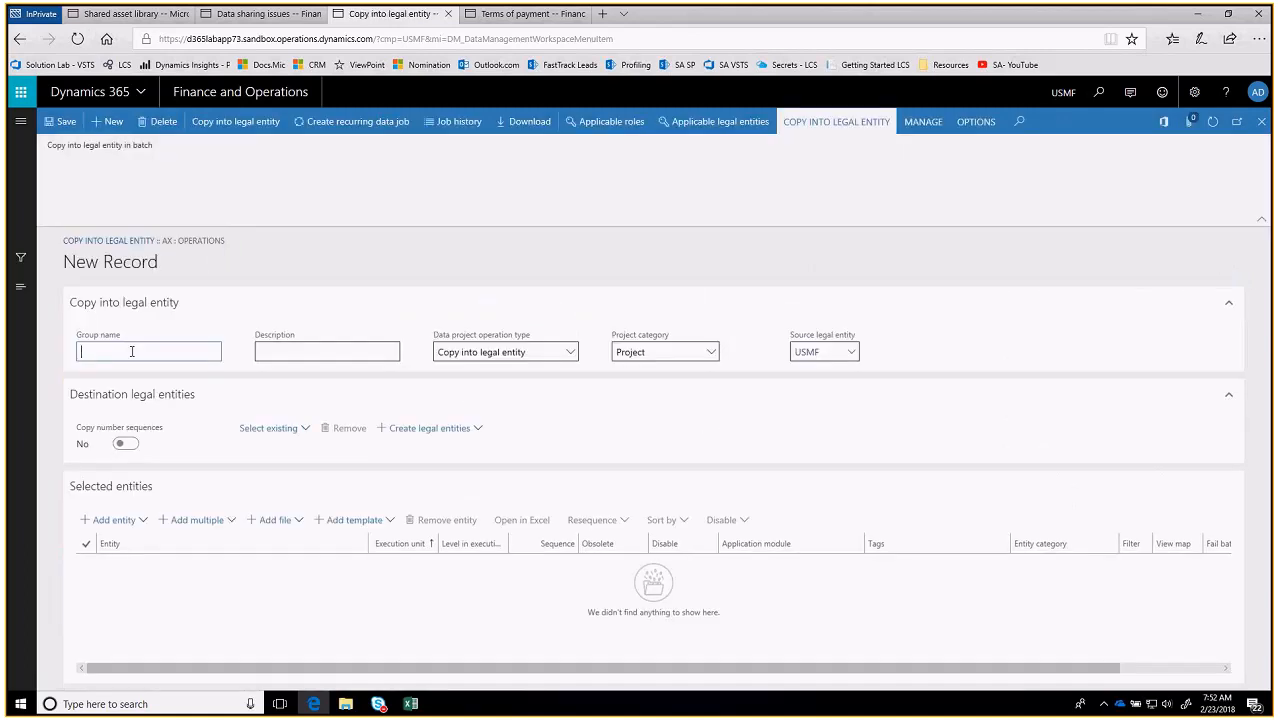
{"action": "type", "text": "New Le"}
{"action": "key", "text": "Tab"}
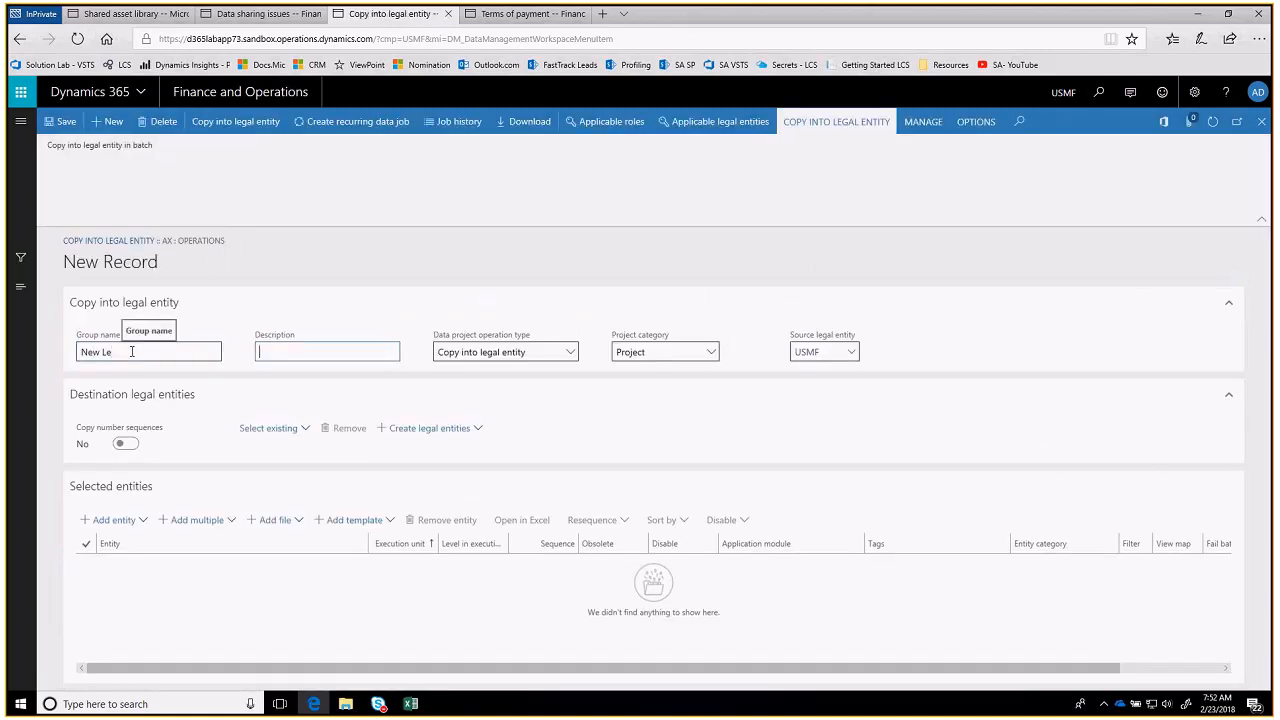
{"action": "type", "text": "New"}
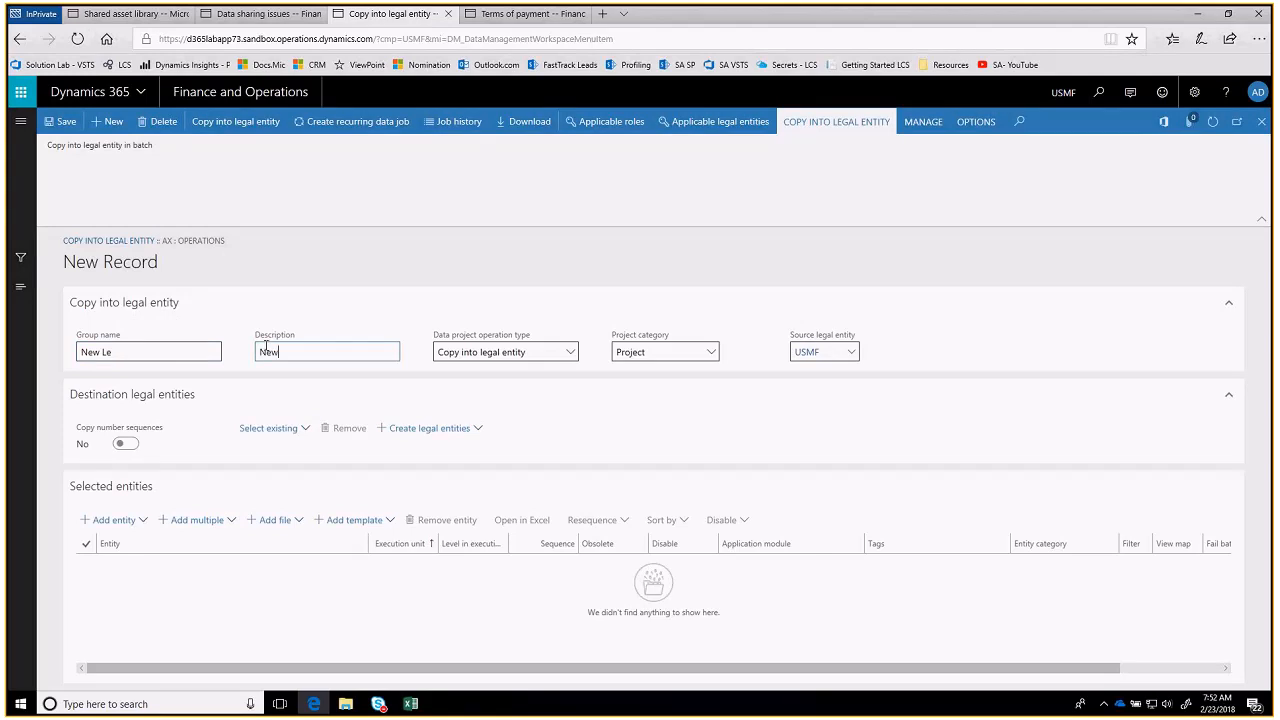
{"action": "key", "text": "Tab"}
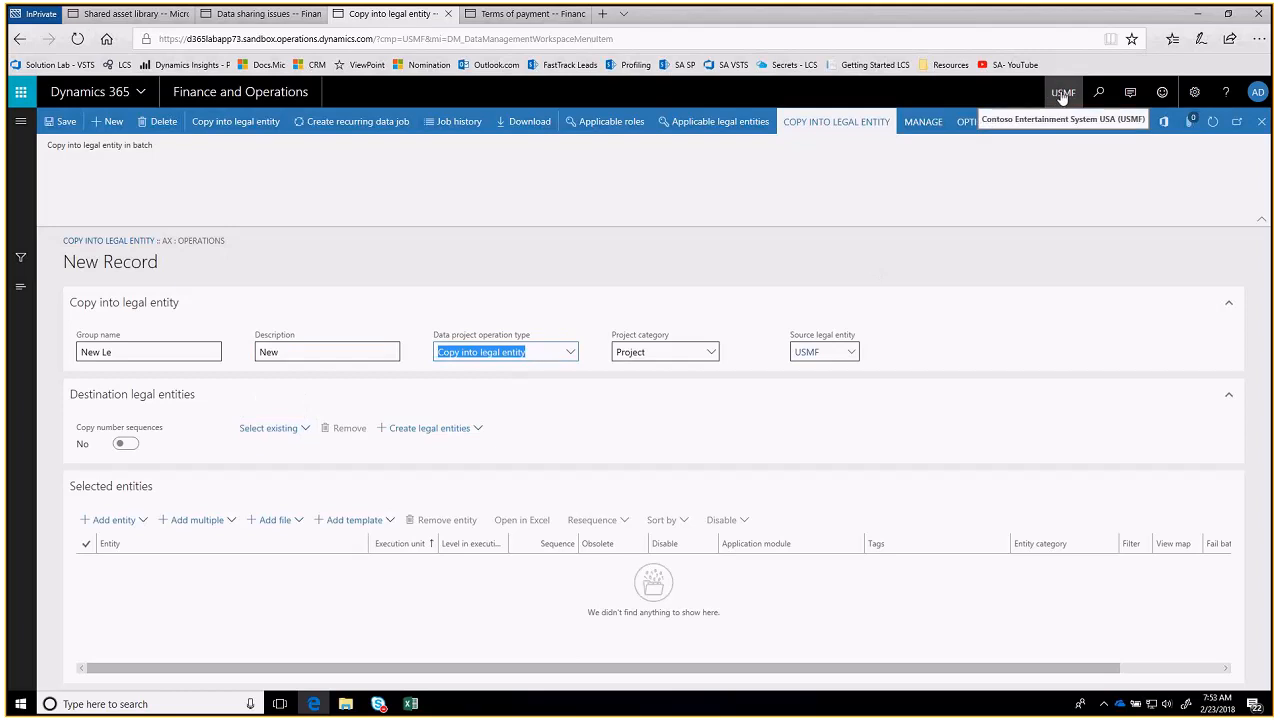
Add the existing company GLCO to the destination legal entities and view the form for creating a new legal entity
{"action": "left_click", "coordinate": [289, 429]}
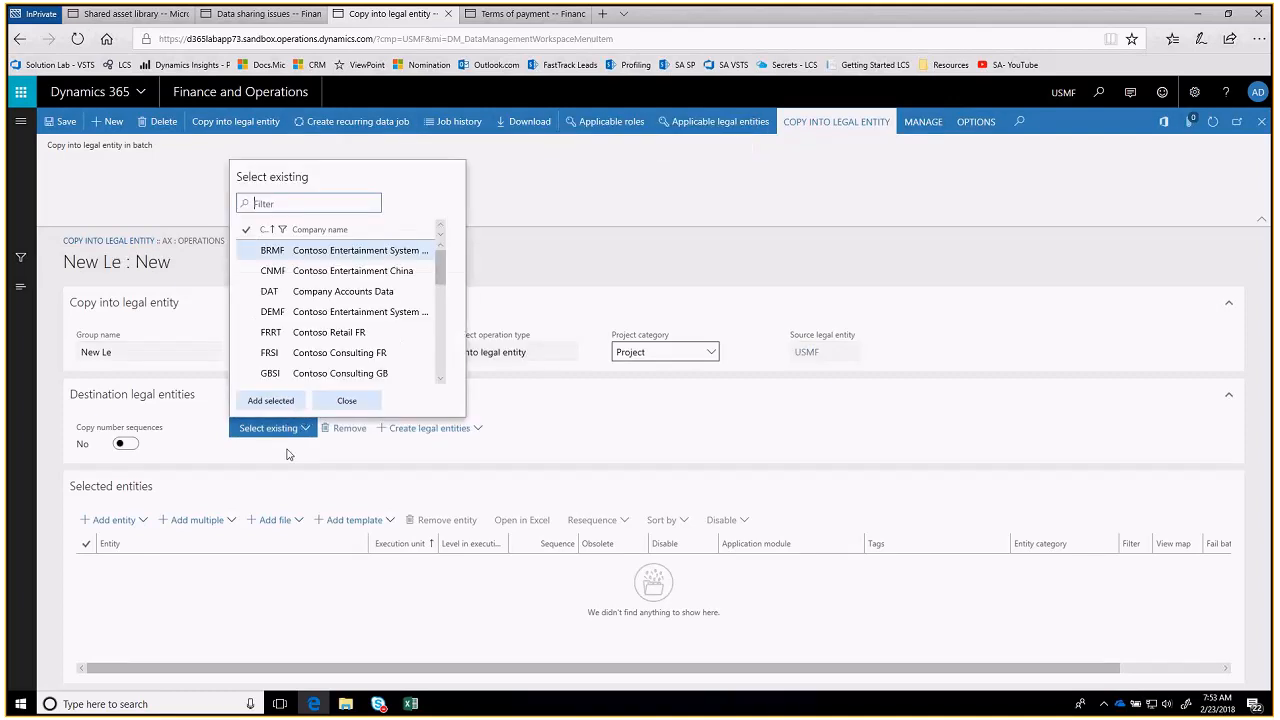
{"action": "left_click_drag", "start_coordinate": [440, 268], "coordinate": [443, 298]}
{"action": "left_click", "coordinate": [400, 290]}
{"action": "left_click", "coordinate": [400, 273]}
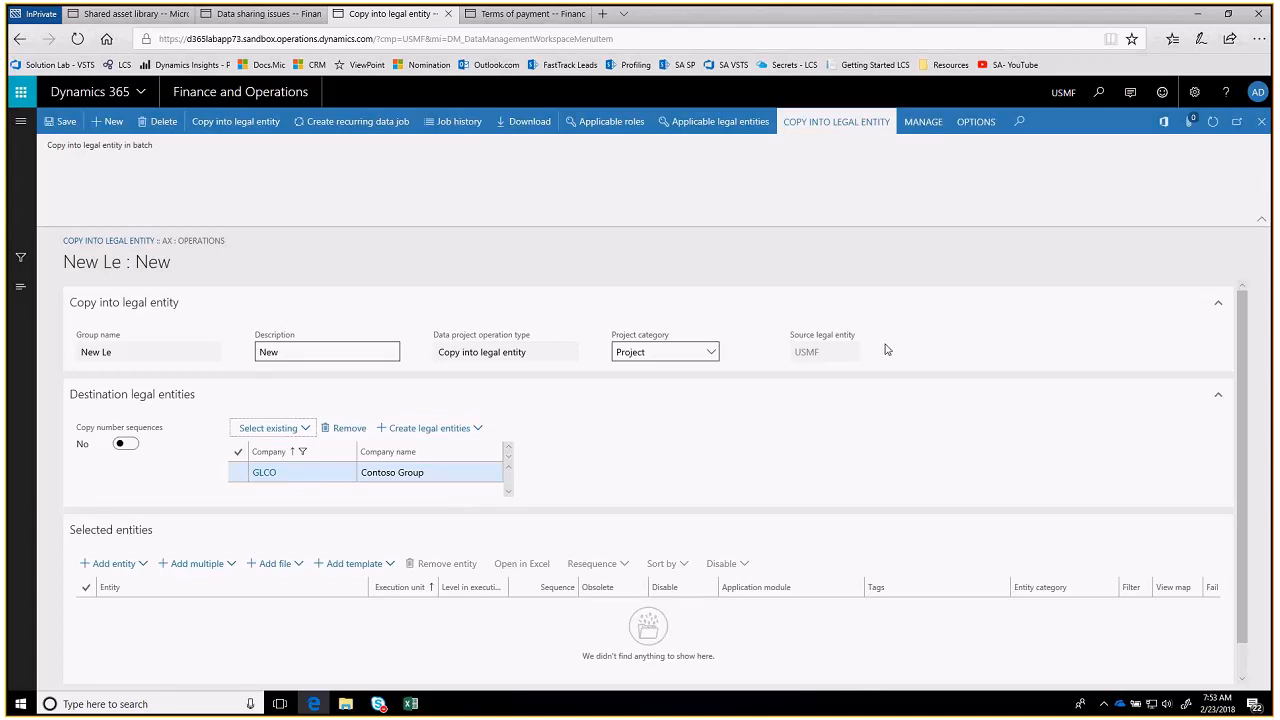
{"action": "left_click", "coordinate": [471, 430]}
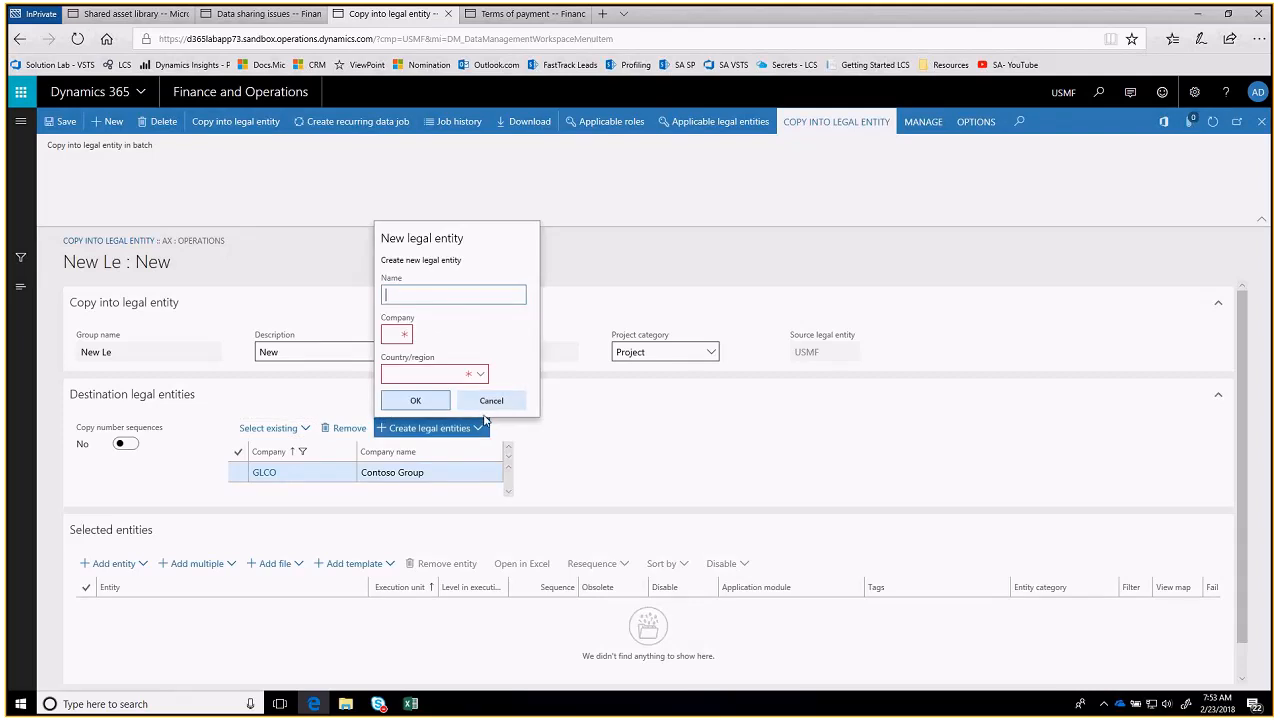
{"action": "left_click", "coordinate": [491, 400]}
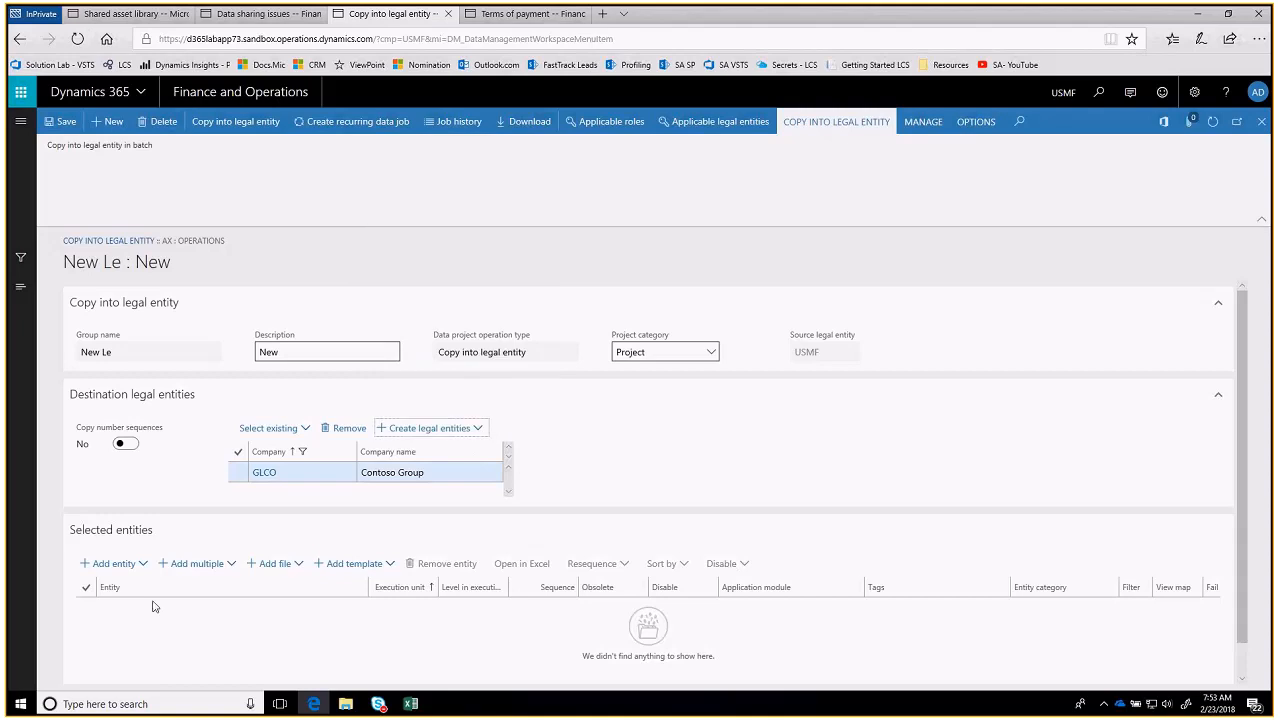
Add the entities from the "025 - General ledger" template to the project and dismiss the error and warning messages
{"action": "scroll", "coordinate": [914, 491], "scroll_direction": "down", "scroll_amount": 1}
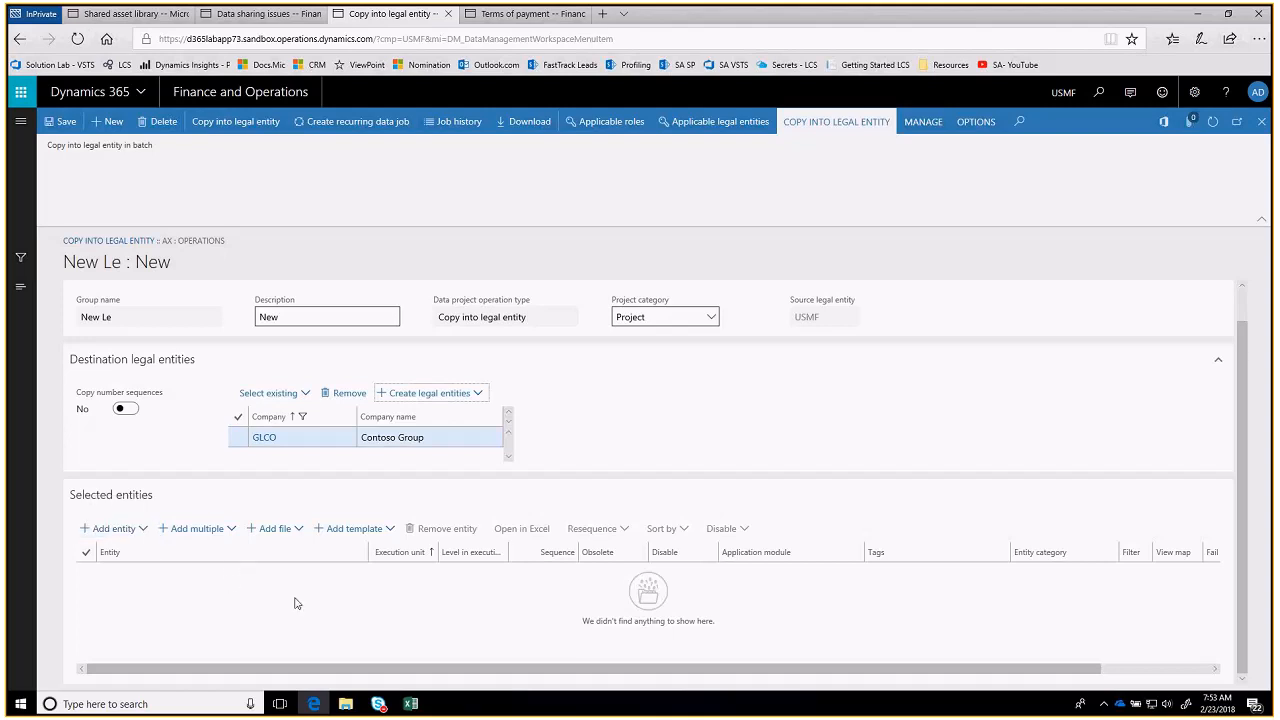
{"action": "left_click", "coordinate": [386, 533]}
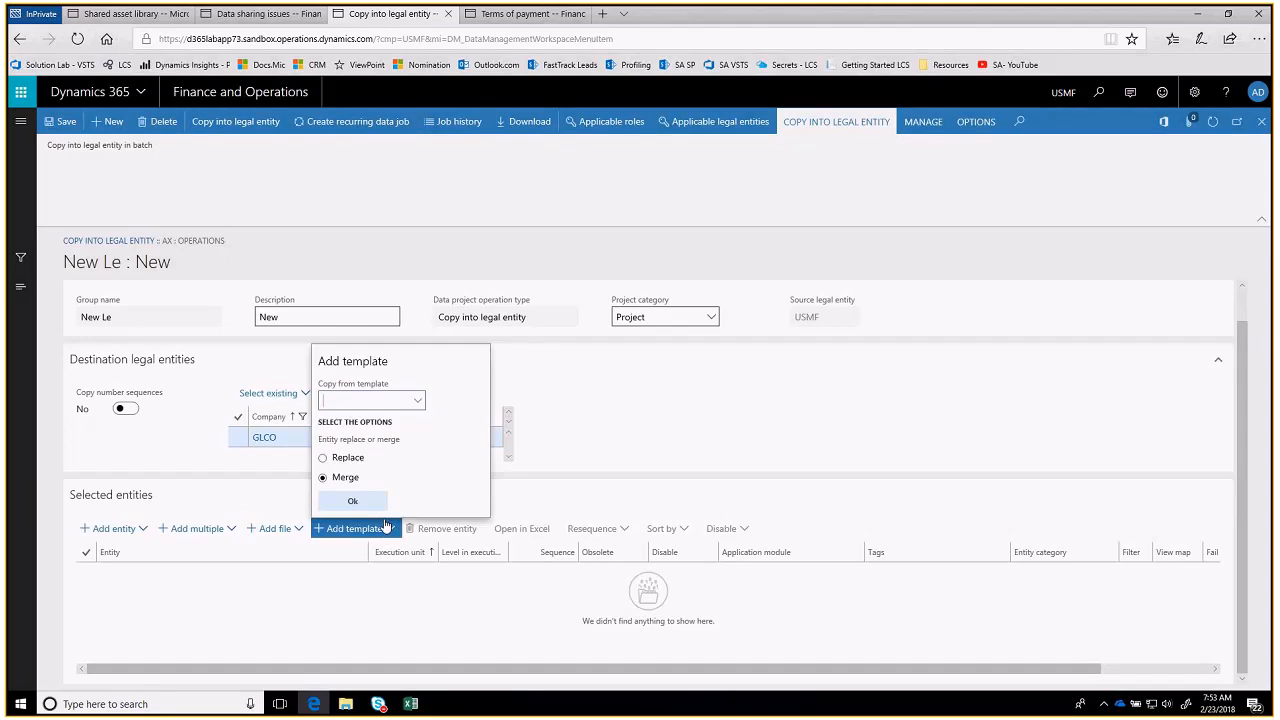
{"action": "left_click", "coordinate": [403, 405]}
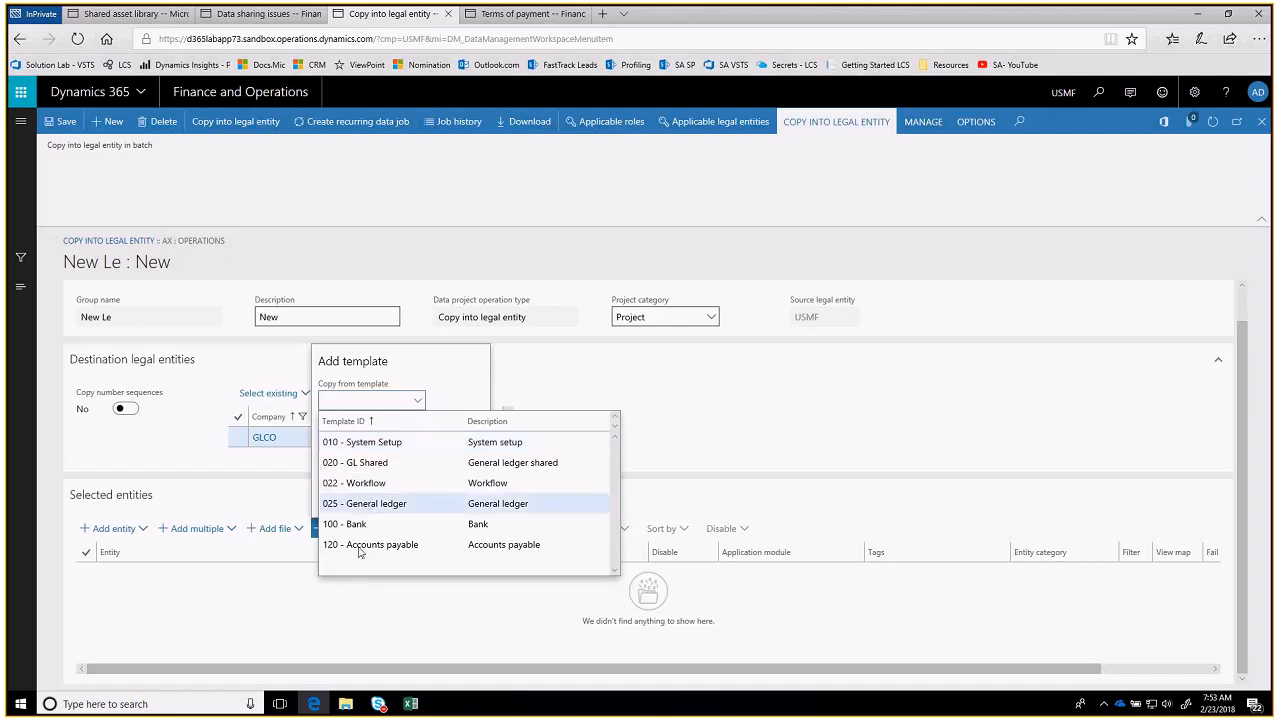
{"action": "left_click", "coordinate": [360, 503]}
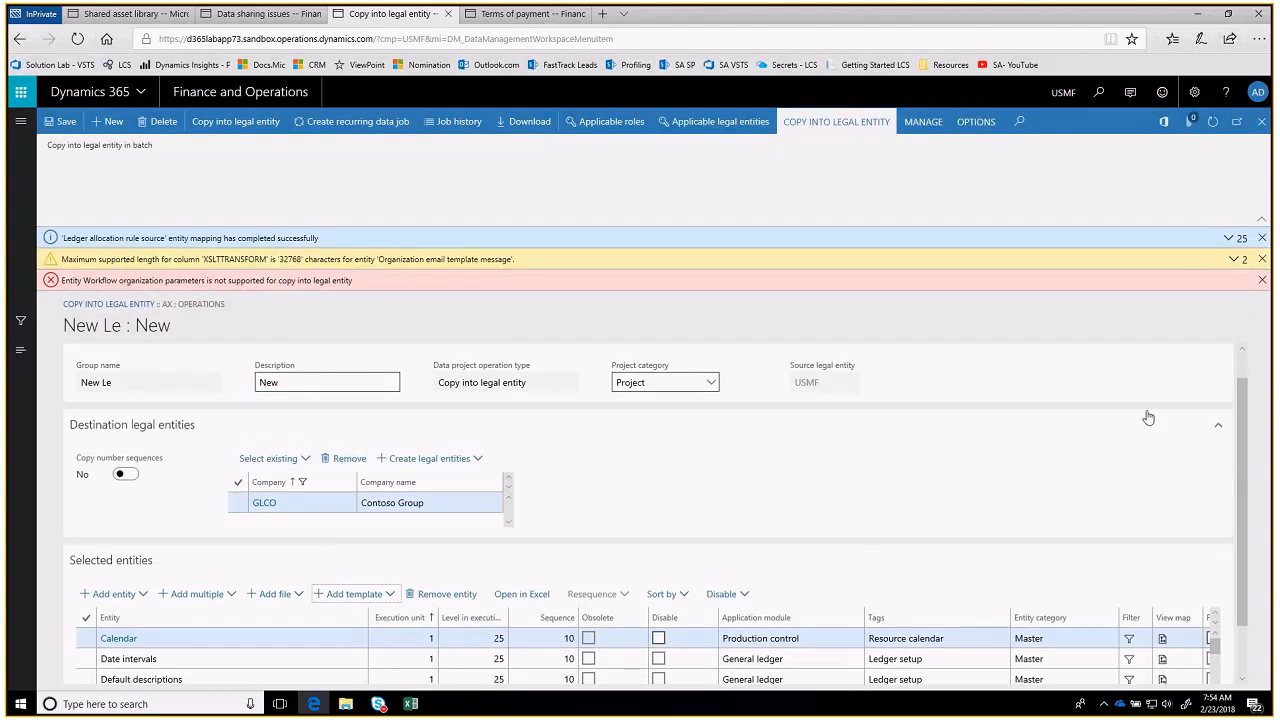
{"action": "left_click", "coordinate": [1261, 281]}
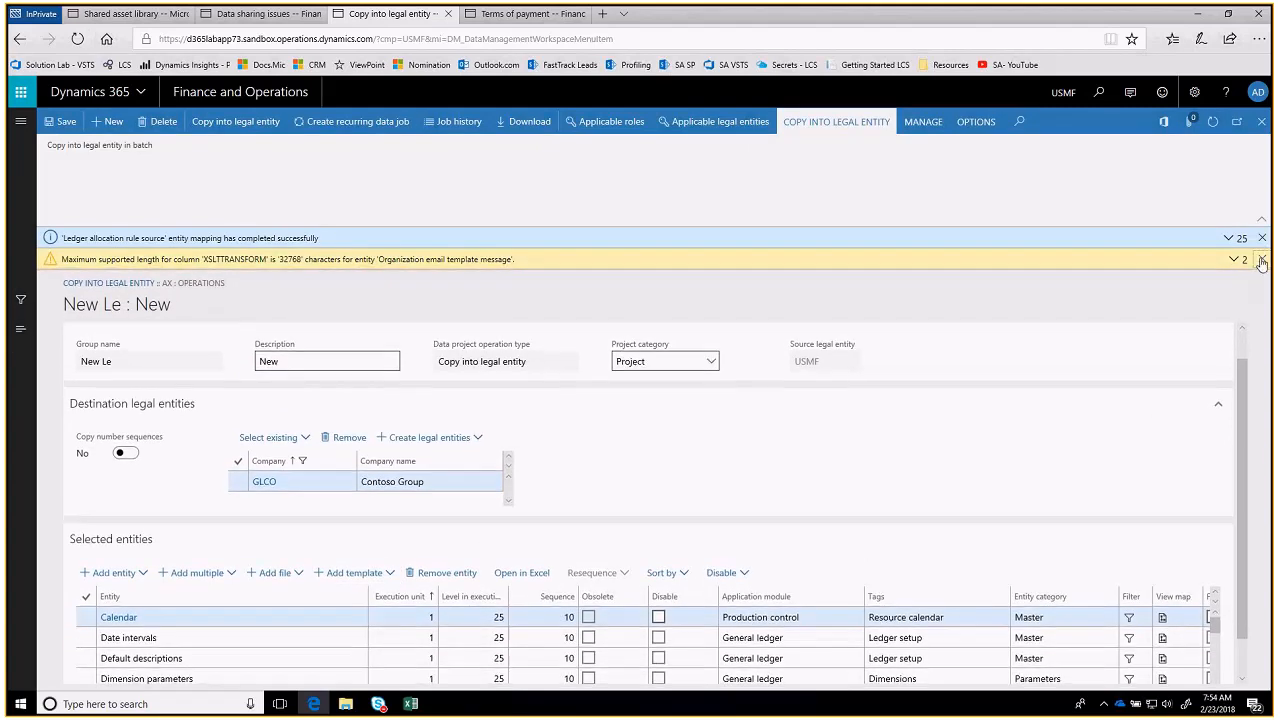
{"action": "left_click", "coordinate": [1261, 259]}
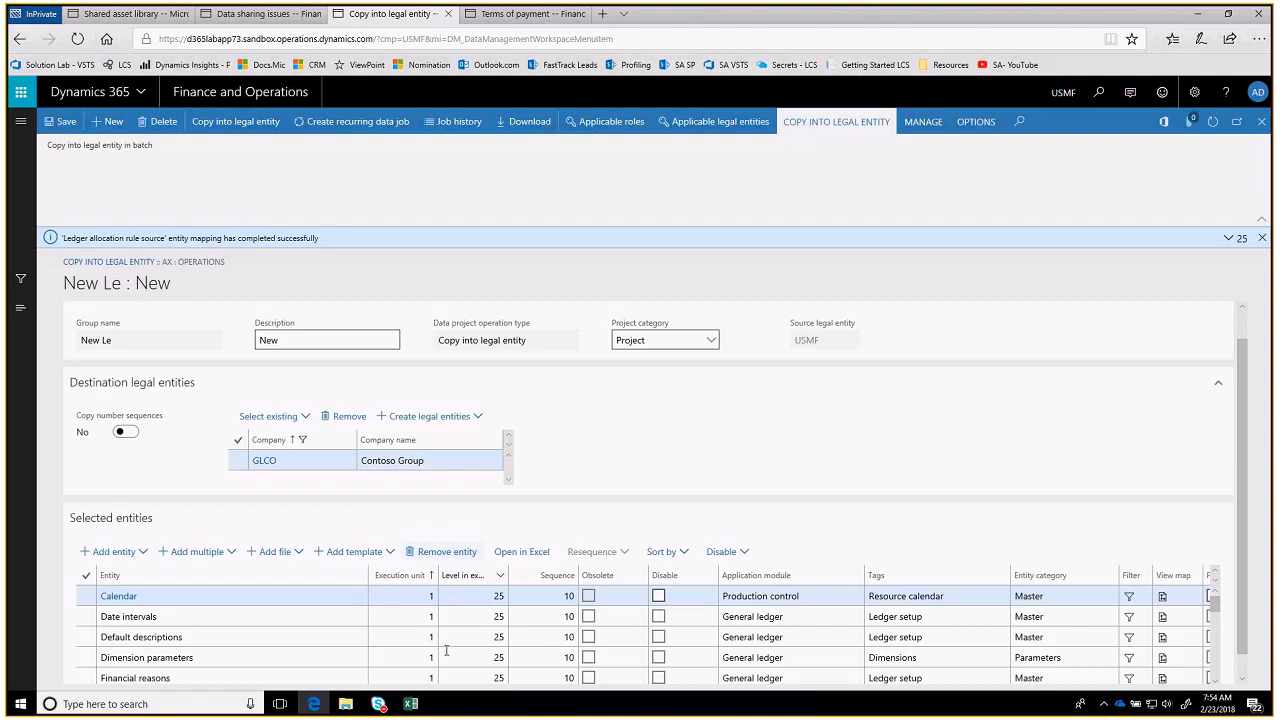
Switch to the Skype for Business meeting and open its list of presentable content
{"action": "left_click", "coordinate": [386, 705]}
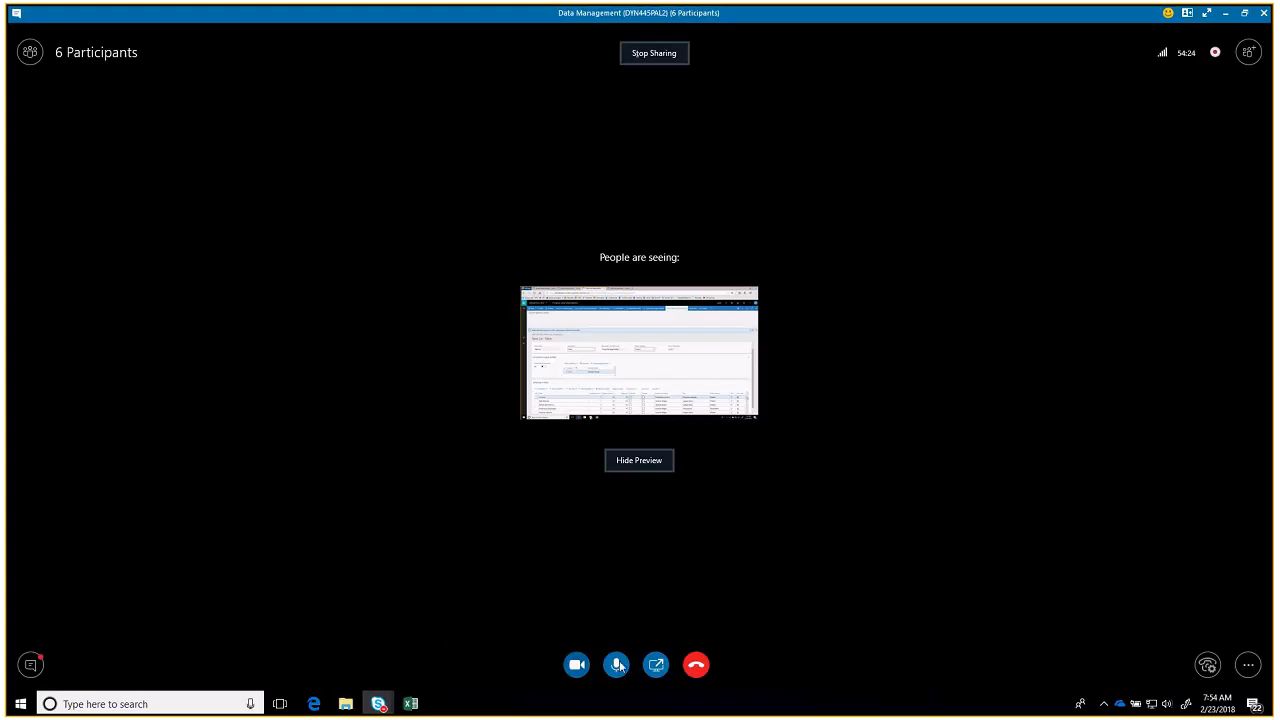
{"action": "left_click", "coordinate": [656, 664]}
{"action": "left_click", "coordinate": [653, 616]}
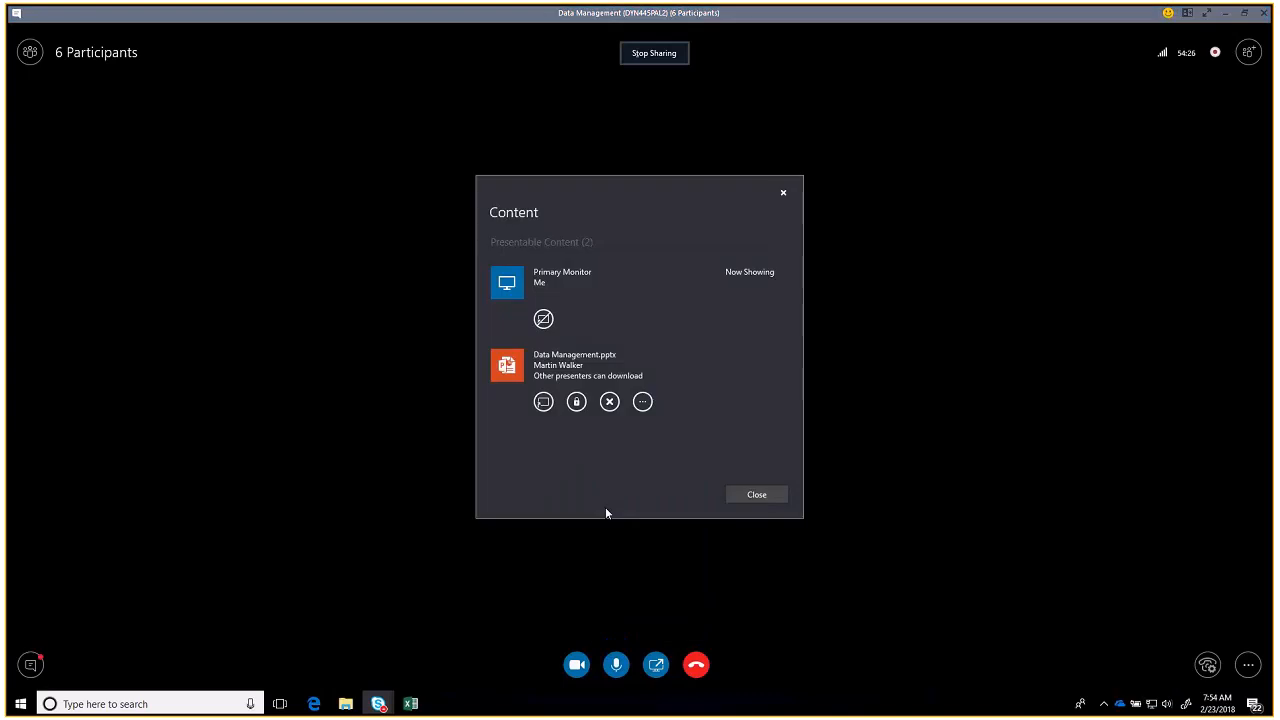